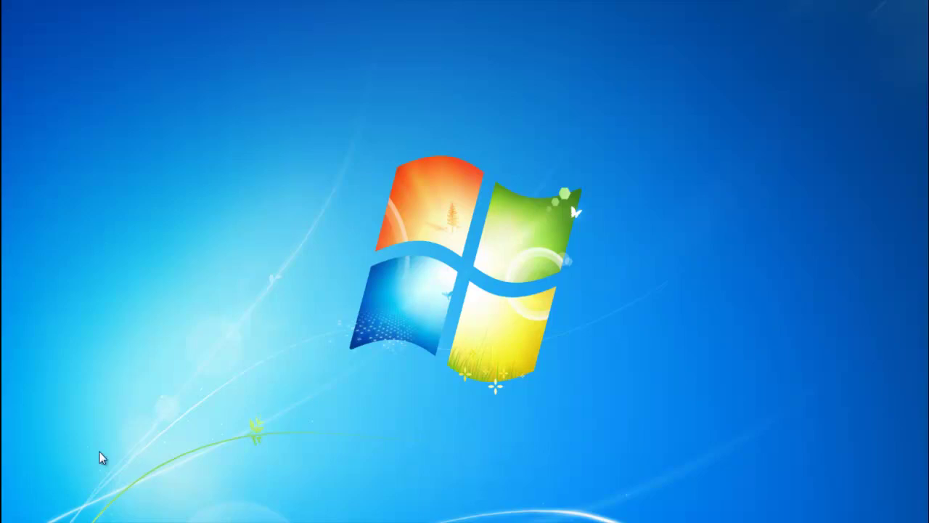
Step: Launch Microsoft PowerPoint 2010 from the Start menu to get a blank presentation
key("super")
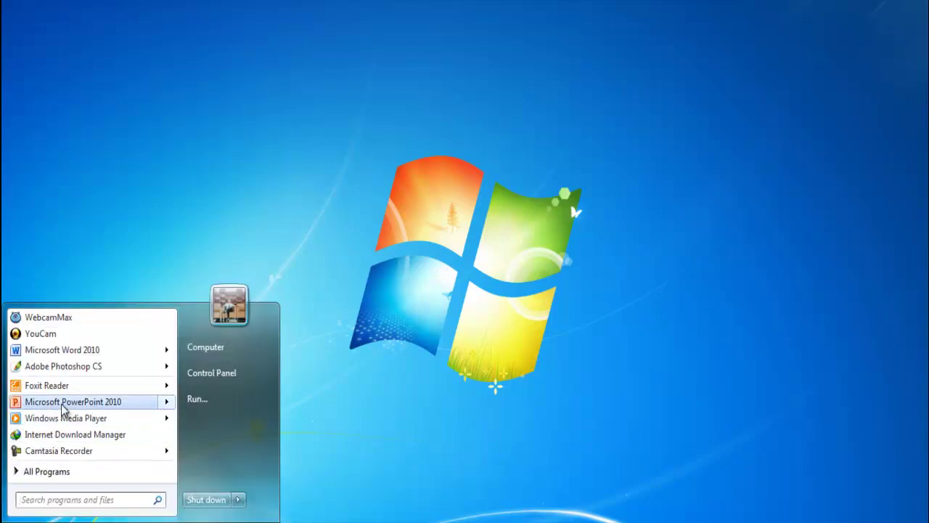
key("Escape")
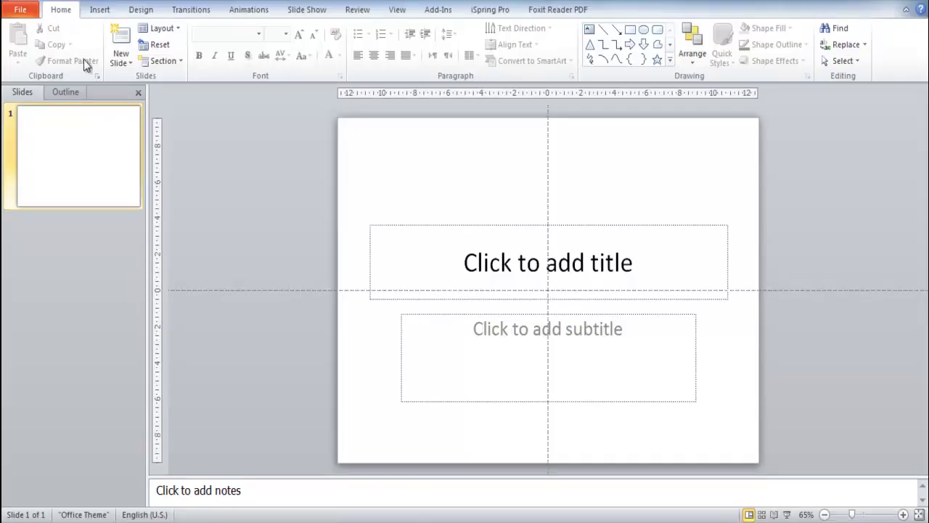
Step: Give the title slide a solid black background fill through Format Background
right_click(365, 183)
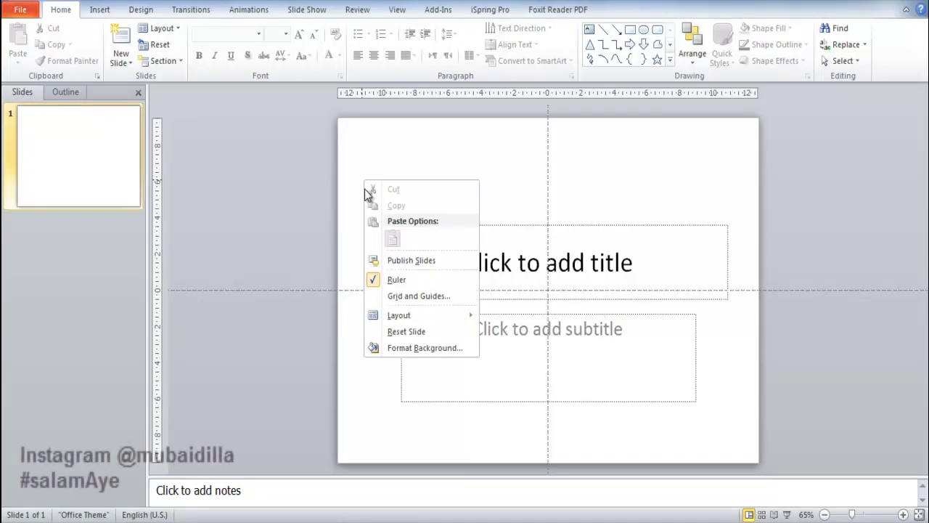
left_click(406, 347)
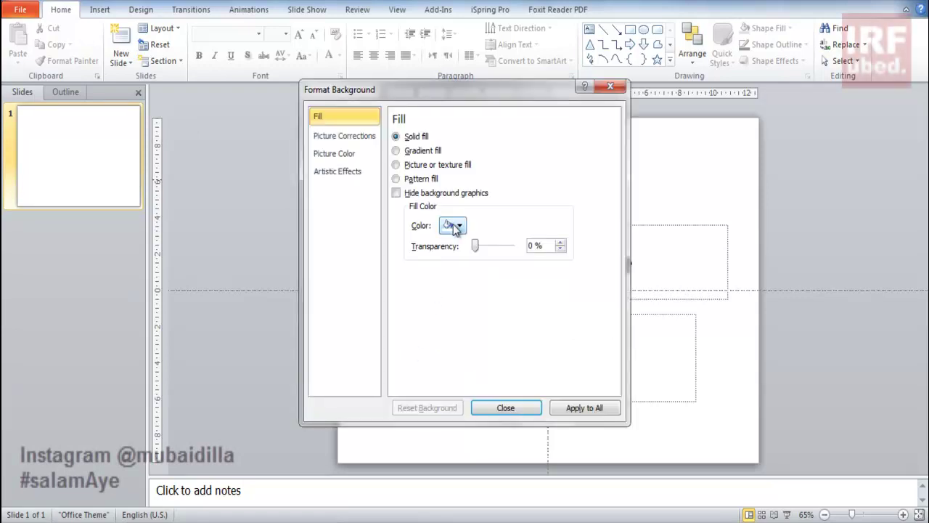
left_click(455, 227)
left_click(457, 272)
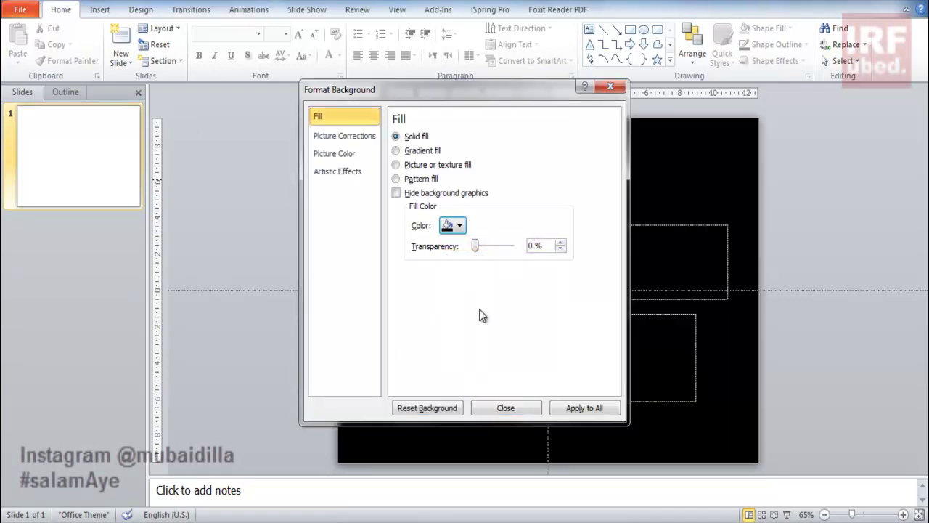
left_click(524, 416)
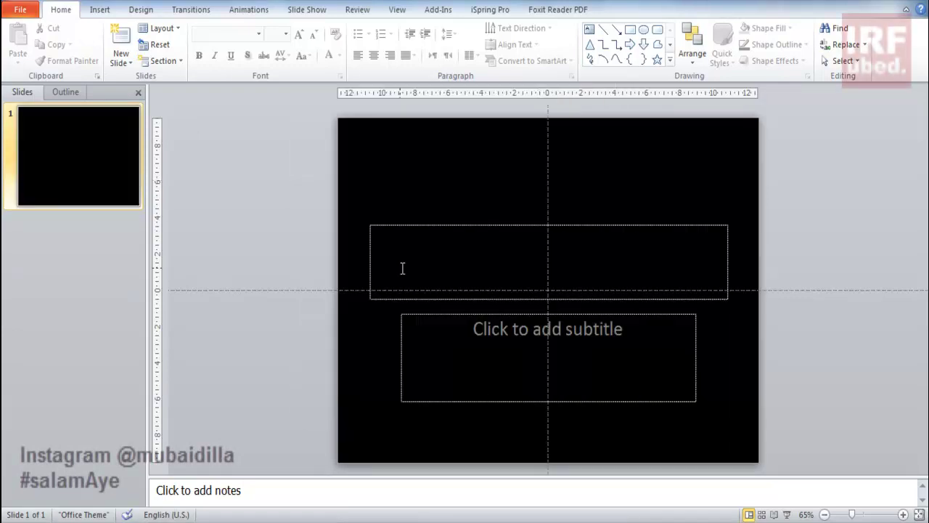
left_click(101, 9)
Step: Draw an oval circle at the slide centre, nudge it onto the centre line and enlarge it
left_click(194, 62)
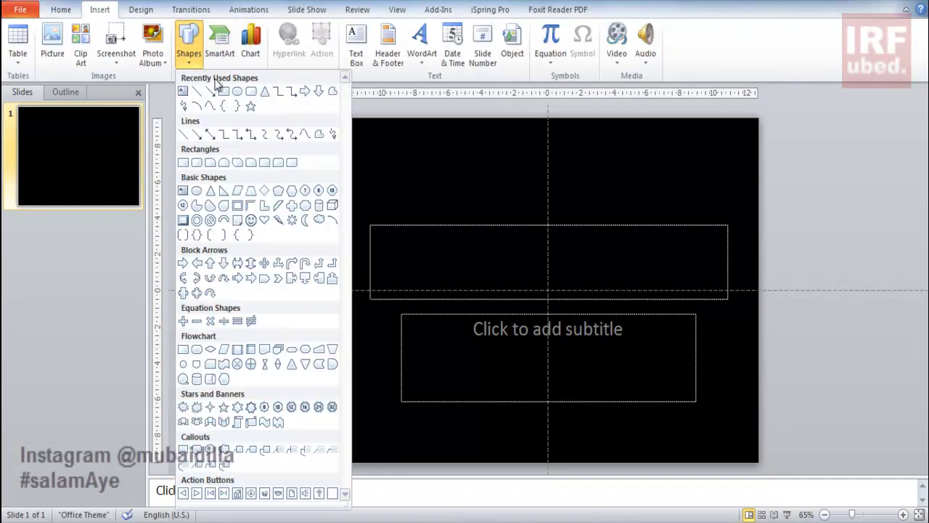
left_click(238, 92)
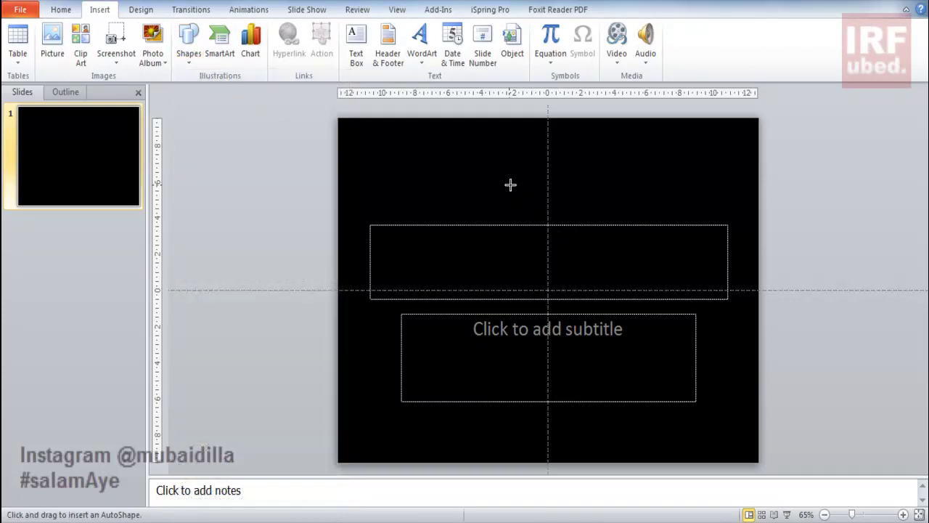
left_click_drag(528, 260, 579, 320)
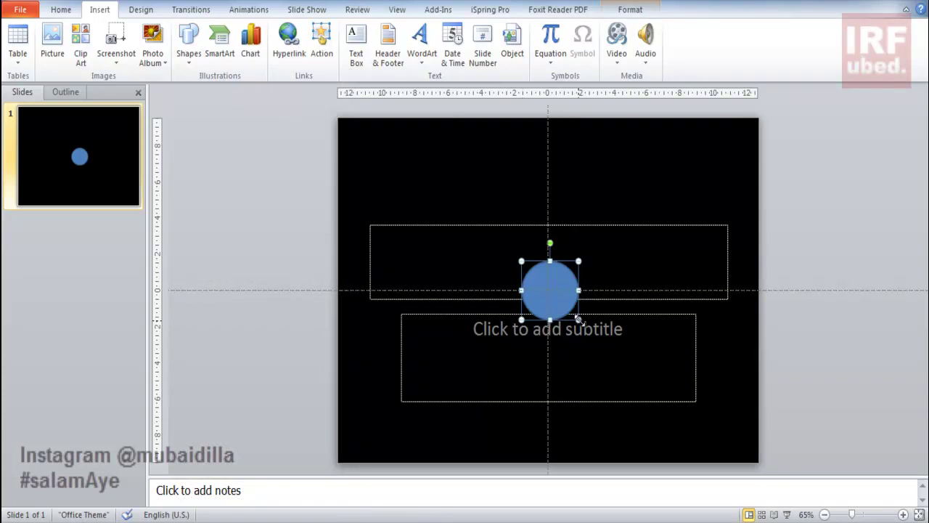
key("Left")
key("Right")
key("Left")
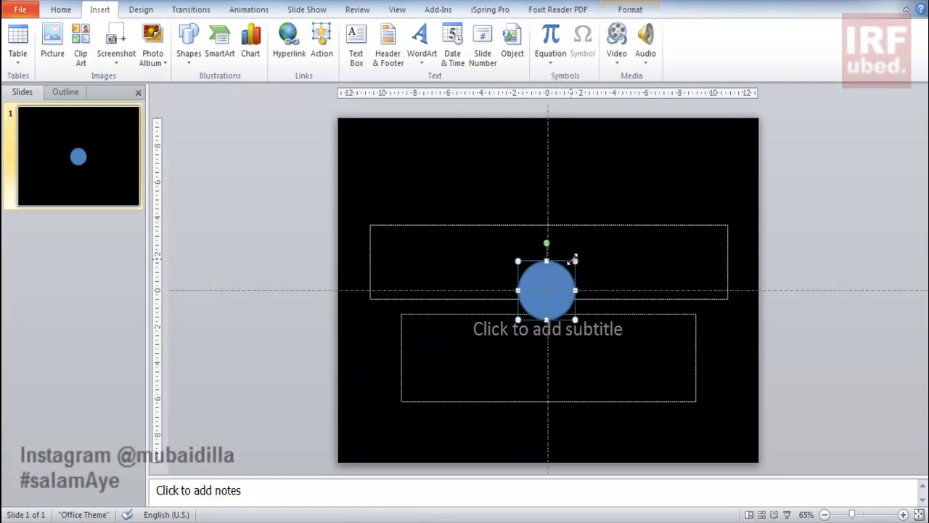
mouse_move(575, 258)
left_mouse_down()
mouse_move(612, 225)
mouse_move(572, 259)
left_mouse_up()
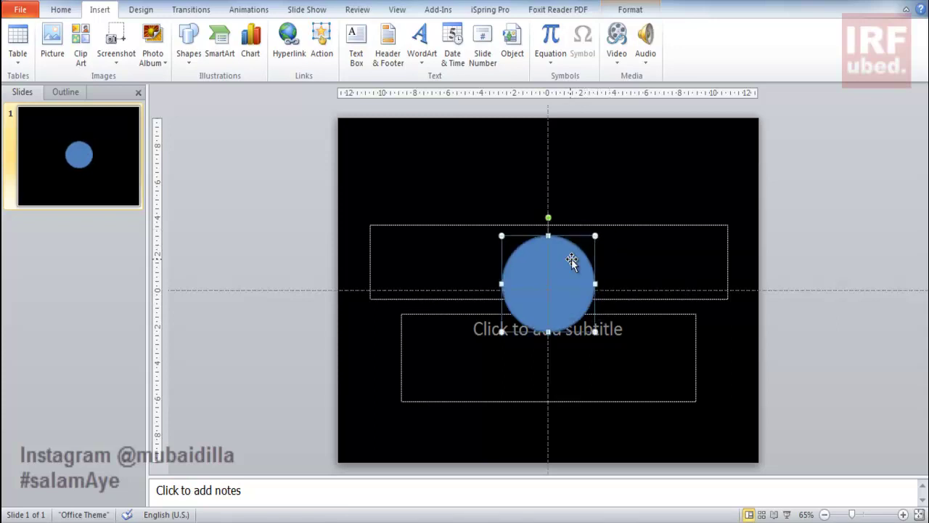
Step: Delete the empty title and subtitle placeholders
left_click(635, 251)
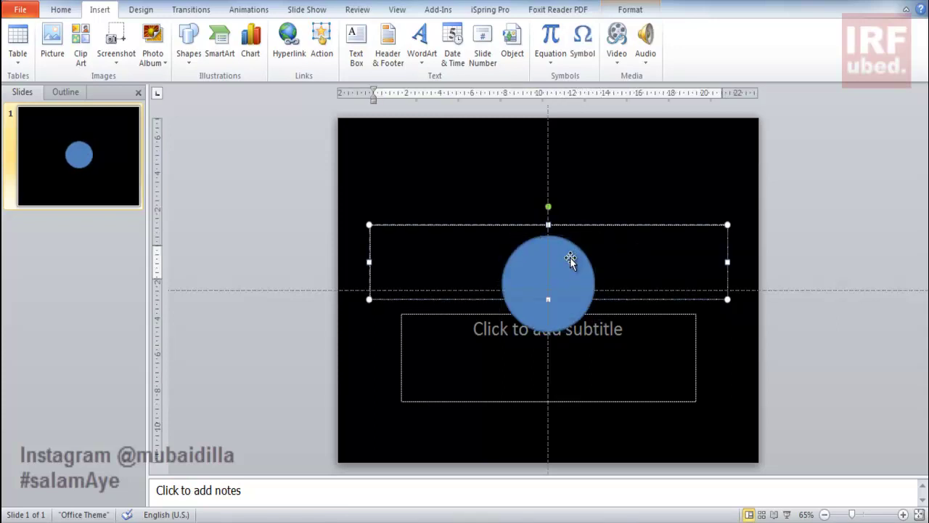
key("Escape")
key("Delete")
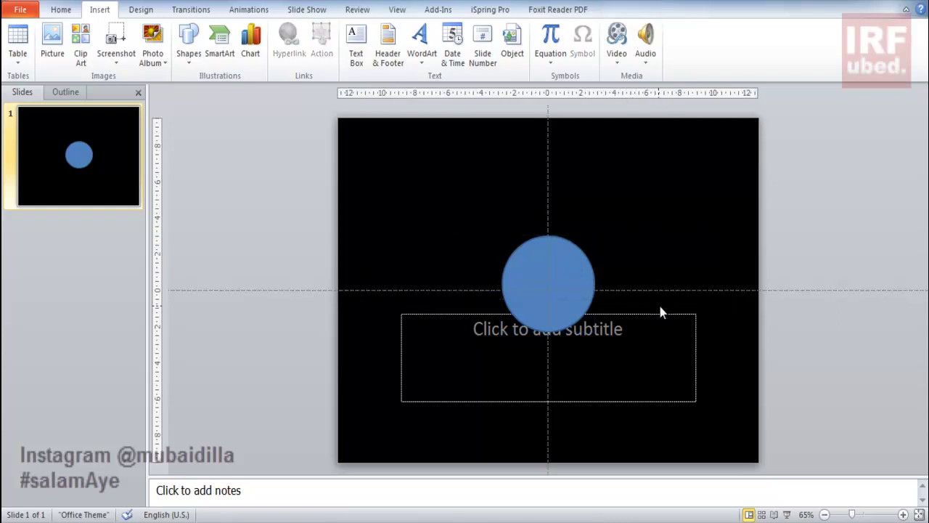
left_click(656, 314)
key("Escape")
key("Delete")
left_click(545, 271)
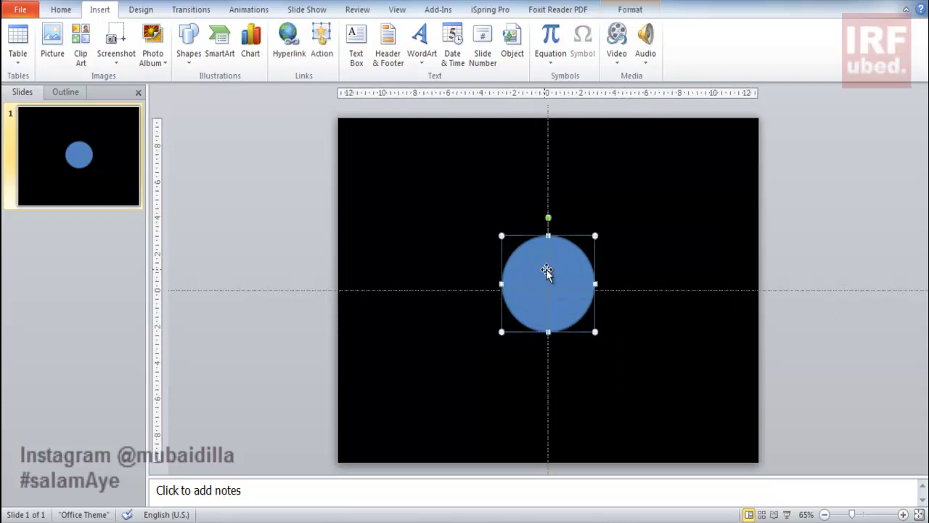
Step: Apply the Subtle Effect - Blue, Accent 1 shape style to the circle
left_click(623, 10)
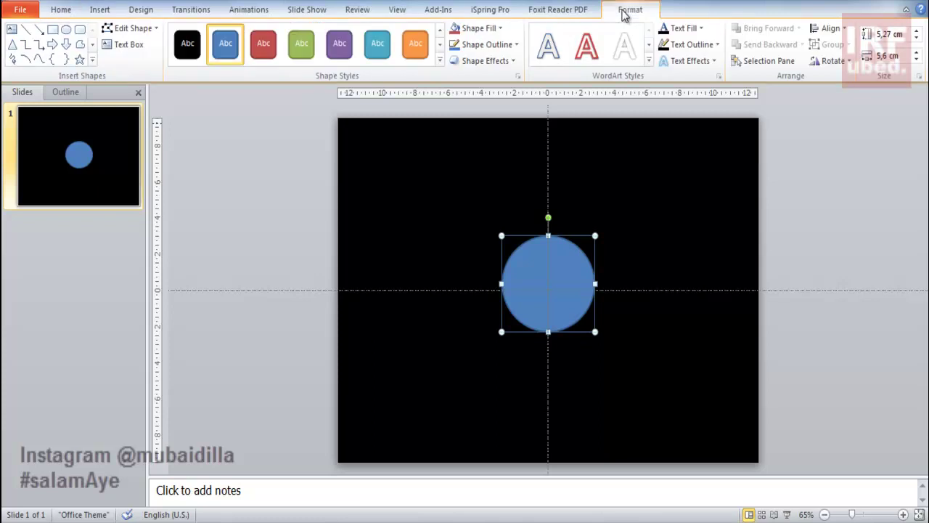
left_click(441, 64)
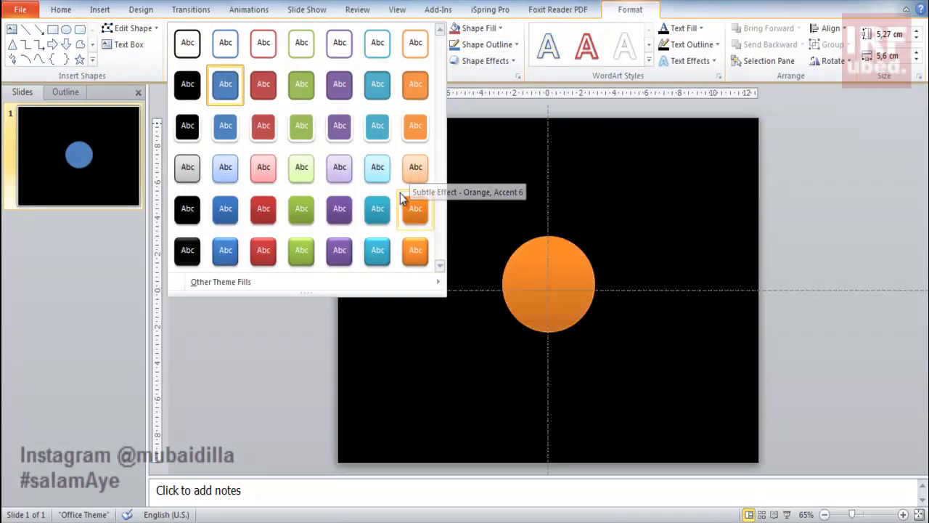
left_click(225, 170)
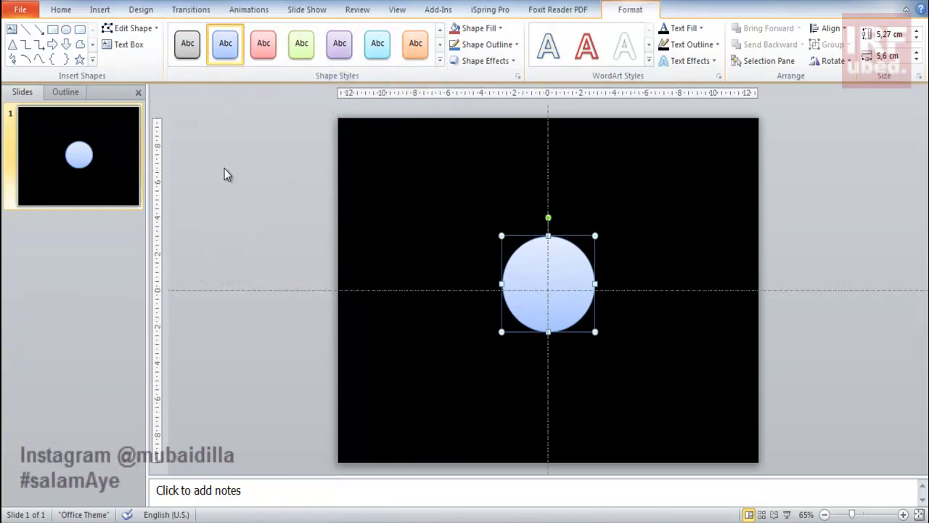
left_click(93, 14)
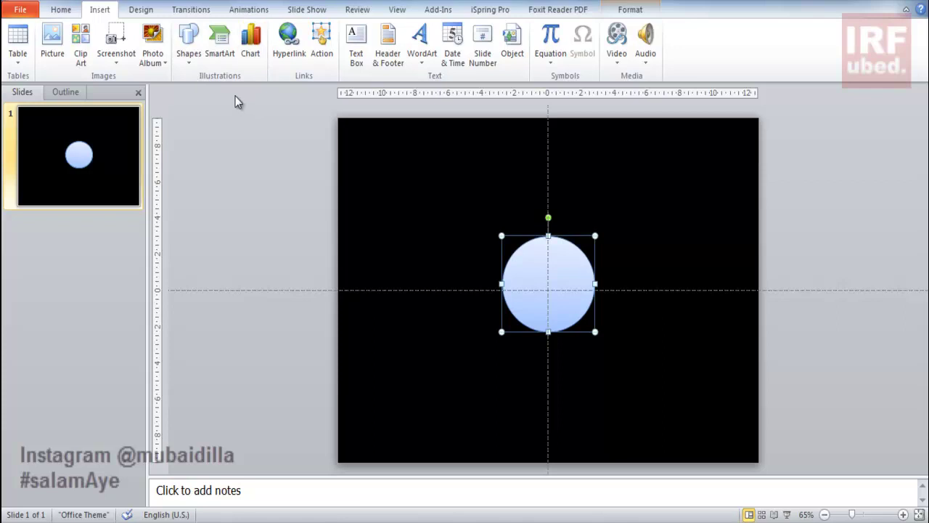
Step: Draw a small right arrow above the circle and rotate it left 90° to point up
left_click(188, 47)
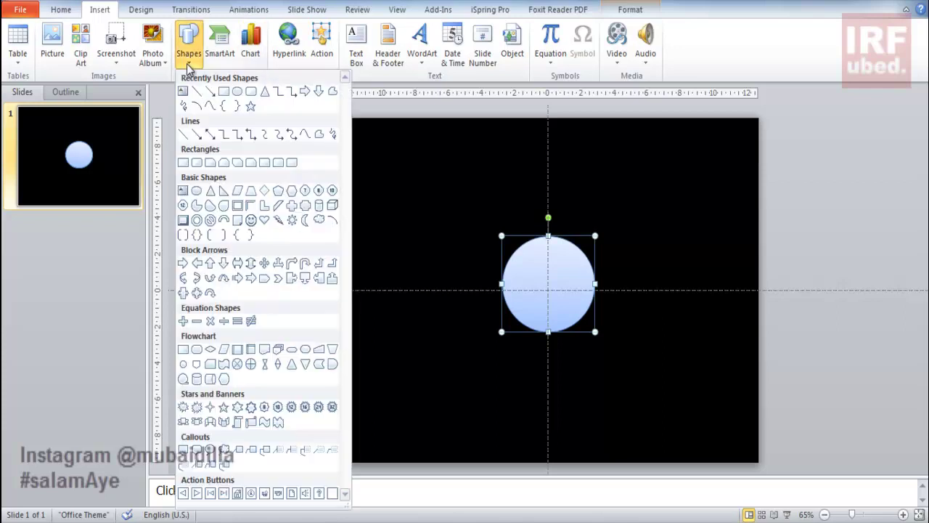
left_click(305, 91)
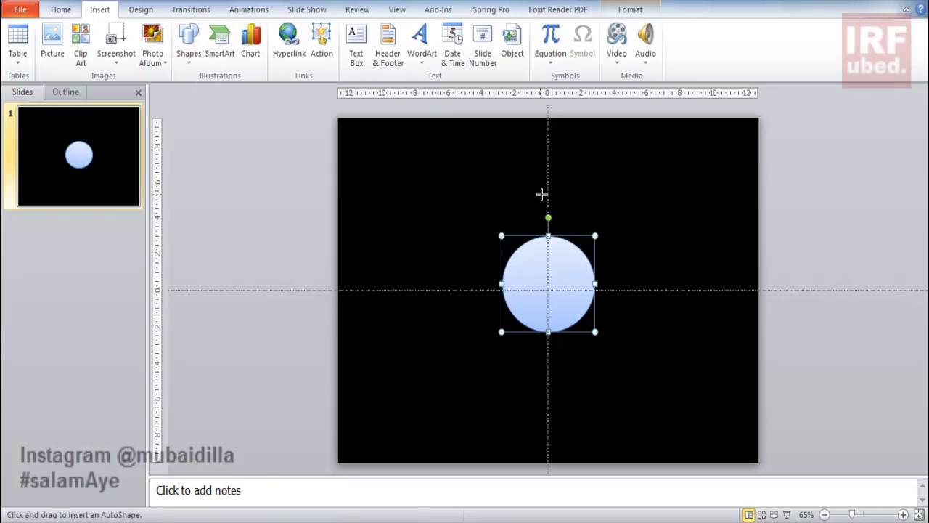
mouse_move(548, 198)
left_mouse_down()
mouse_move(558, 221)
mouse_move(573, 223)
left_mouse_up()
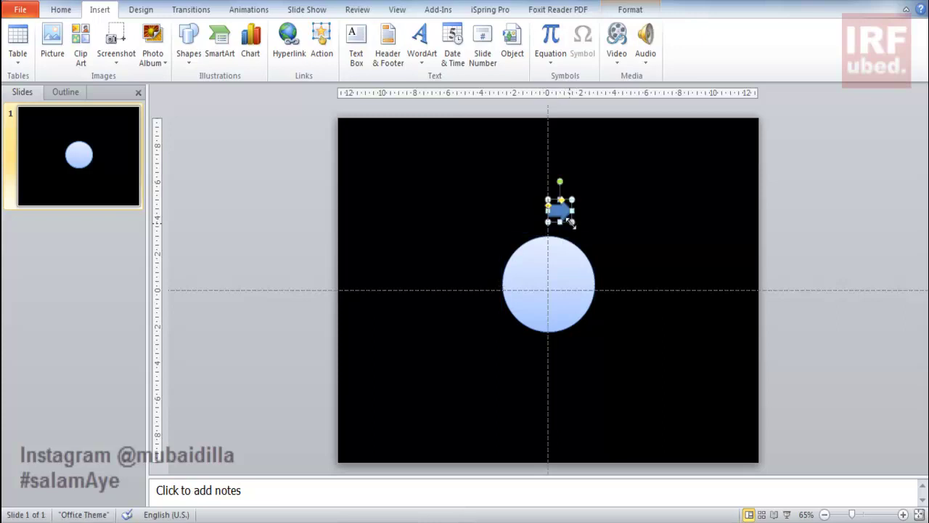
left_click(610, 10)
left_click(822, 62)
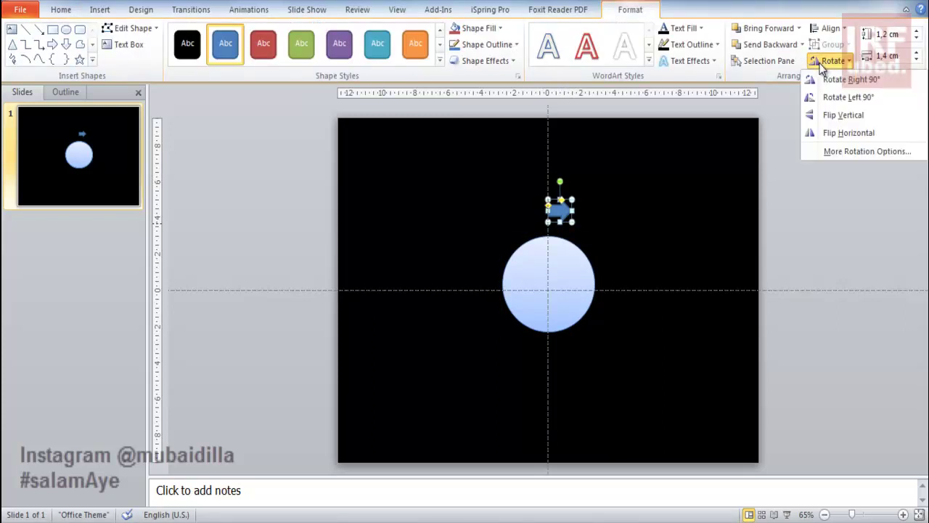
left_click(826, 102)
left_click_drag(564, 212, 553, 209)
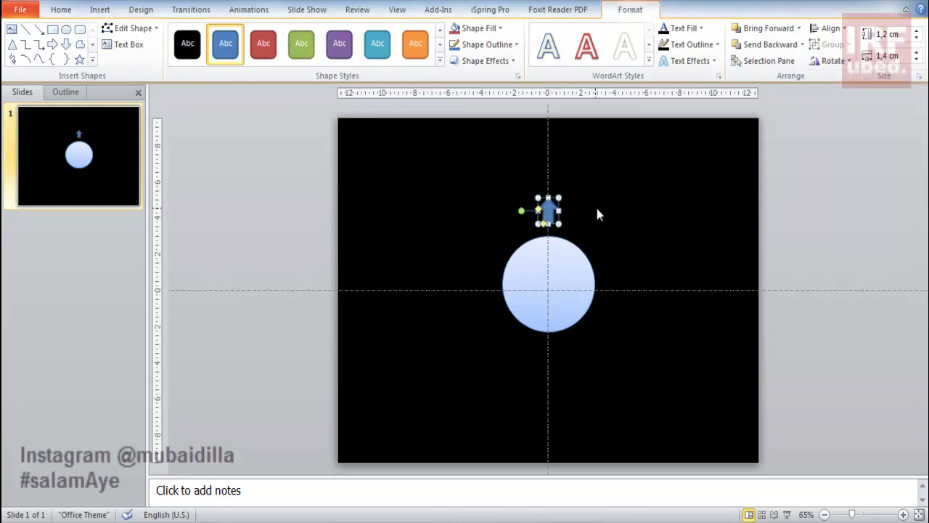
left_click(597, 212)
left_click(553, 214)
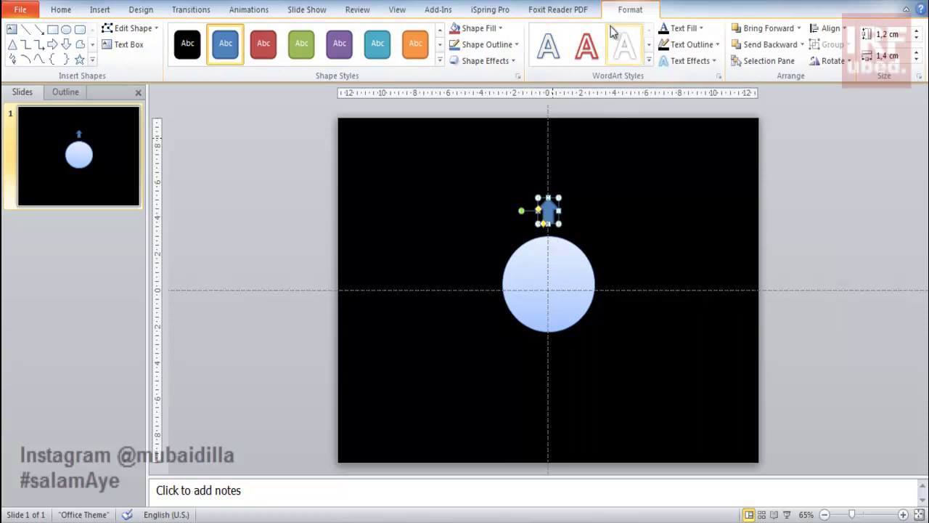
Step: Fill the arrow white with no outline, then preview the slide show
left_click(482, 31)
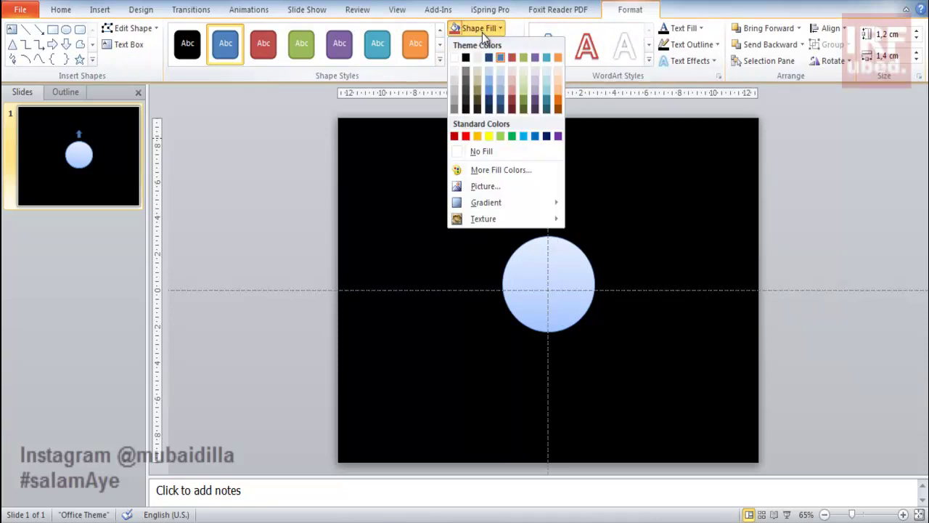
left_click(456, 57)
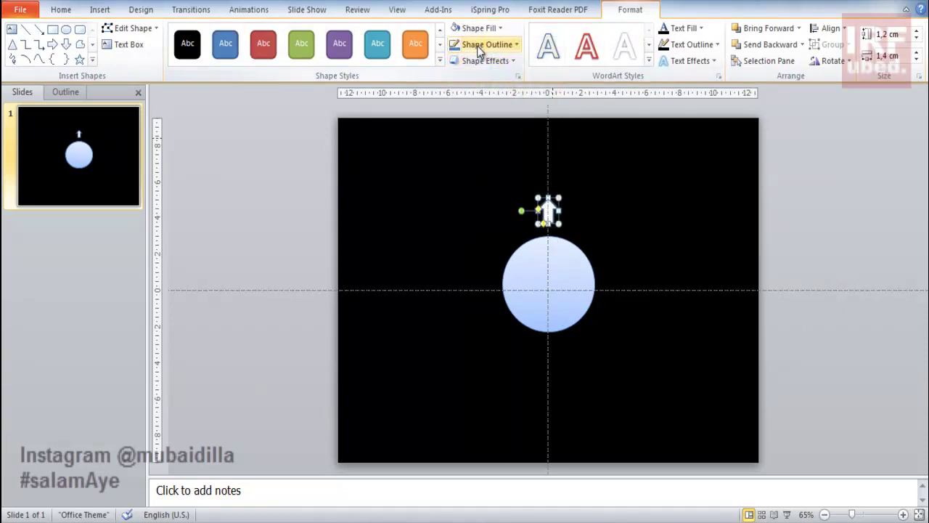
left_click(483, 44)
left_click(472, 167)
left_click(811, 234)
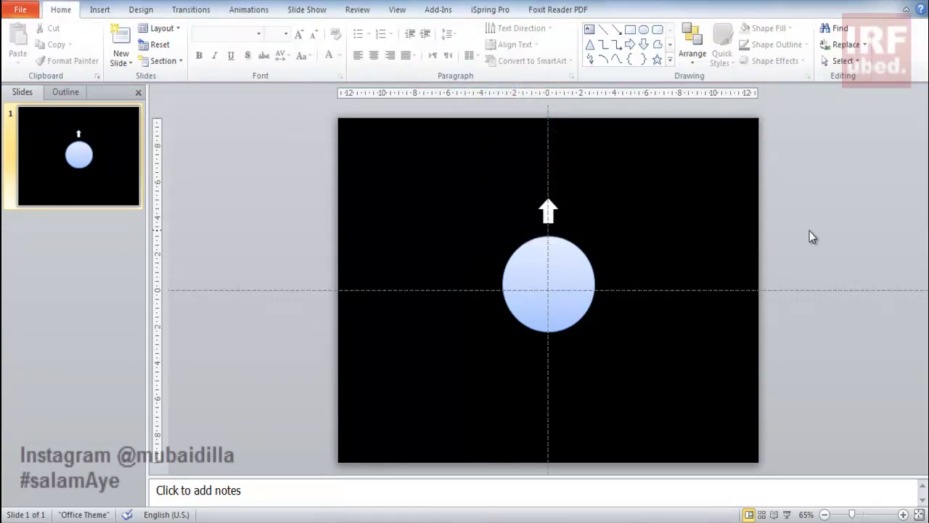
left_click(784, 515)
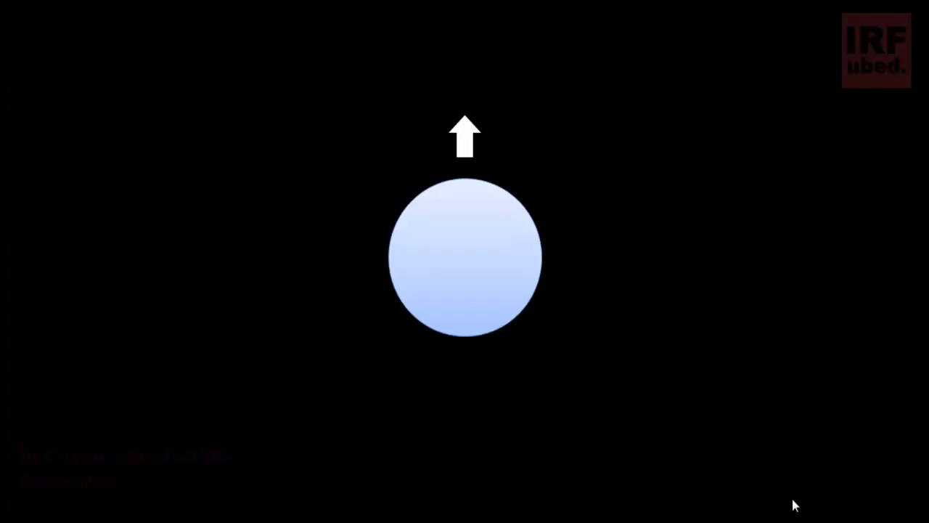
key("Escape")
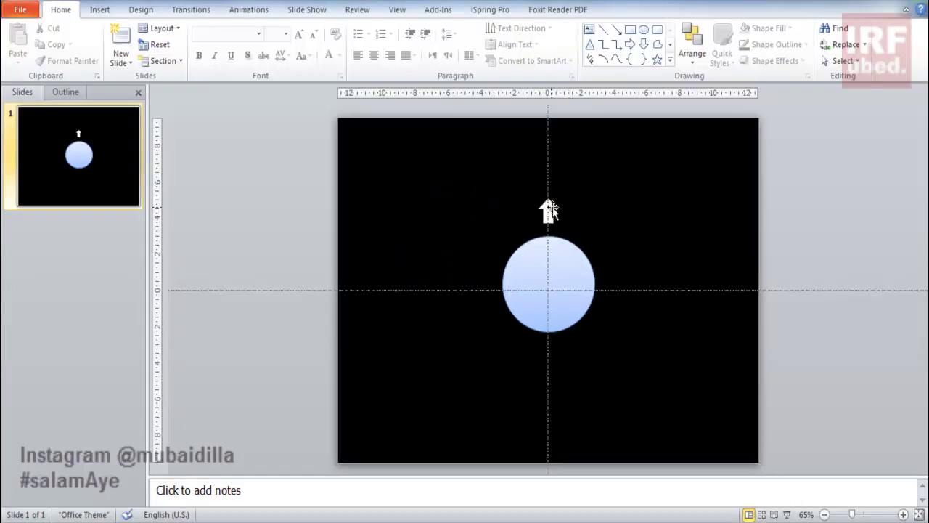
Step: Copy the arrow below the circle and flip it vertically to point down
left_click_drag(550, 209, 554, 351)
left_click(591, 377)
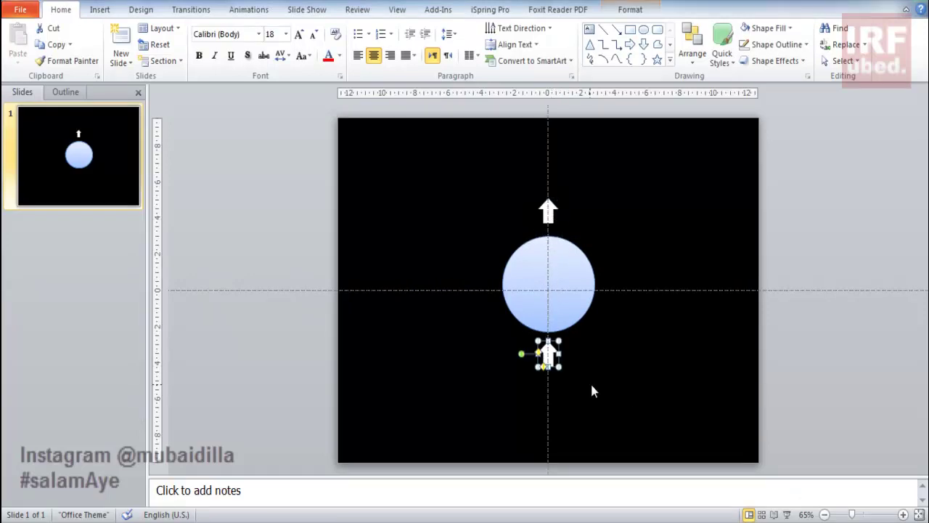
left_click(631, 11)
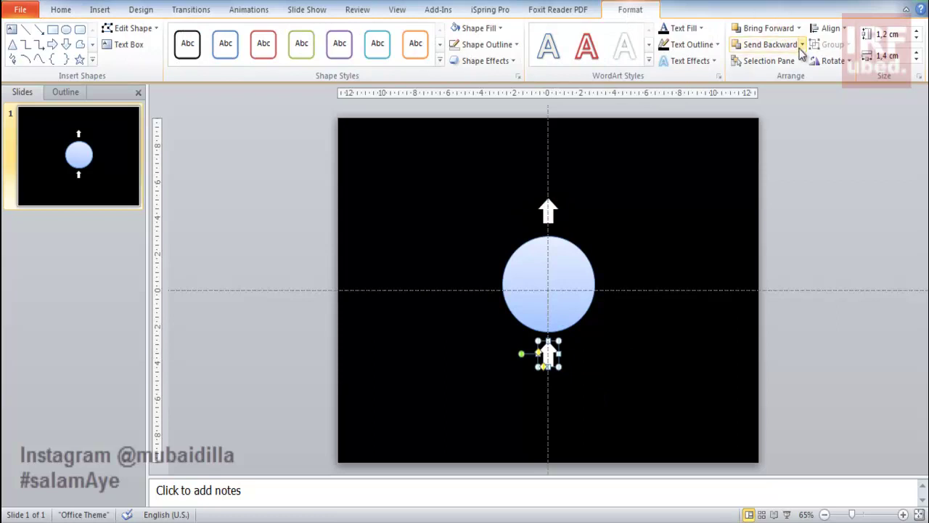
left_click(833, 61)
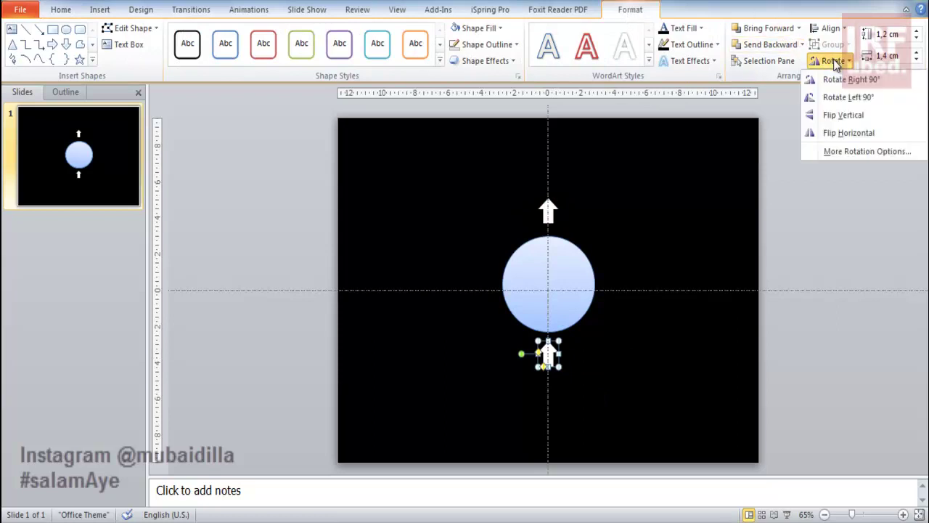
left_click(842, 115)
Step: Copy the up arrow to the circle's right side, rotate it to point right and align it
left_click_drag(550, 212, 619, 280)
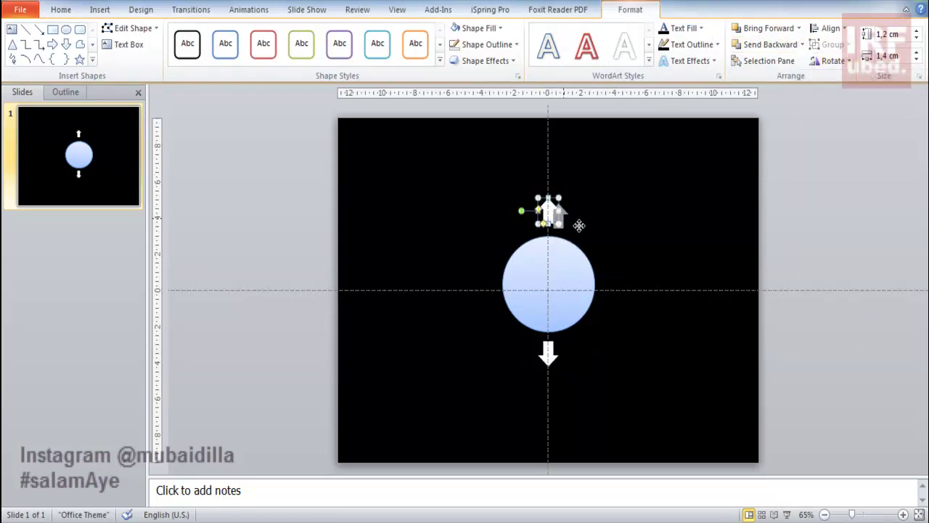
left_click(655, 312)
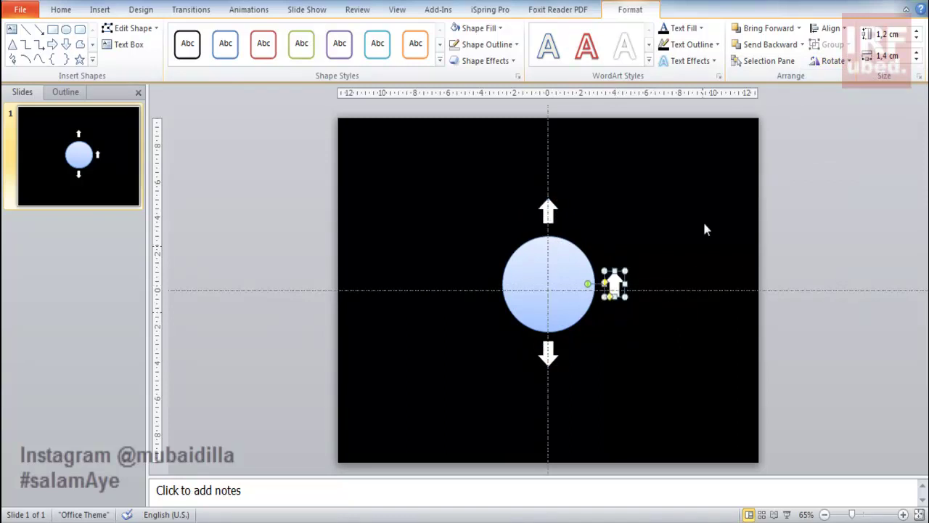
left_click(830, 61)
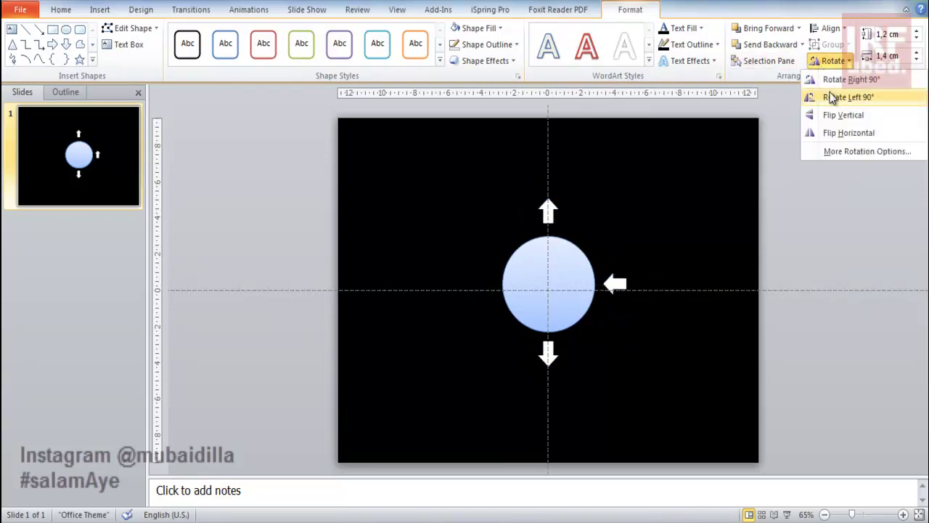
left_click(838, 80)
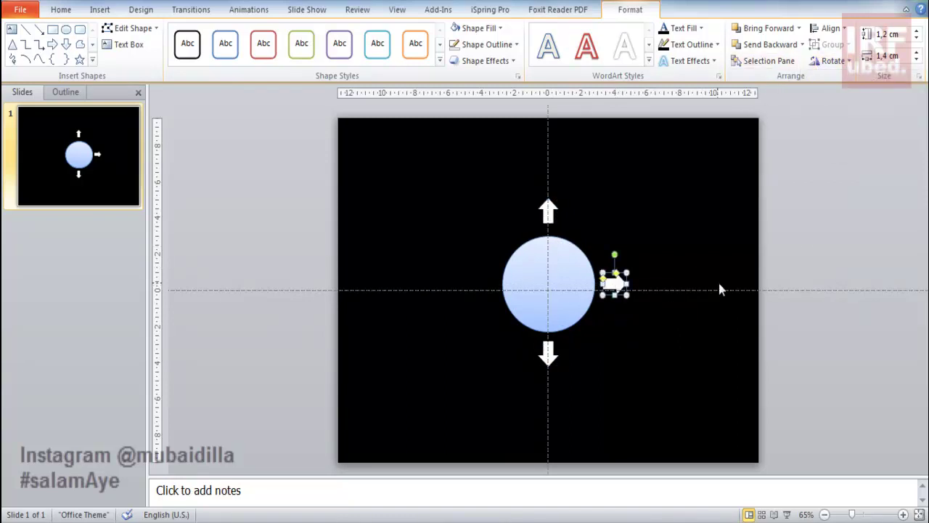
key("Down")
key("Down")
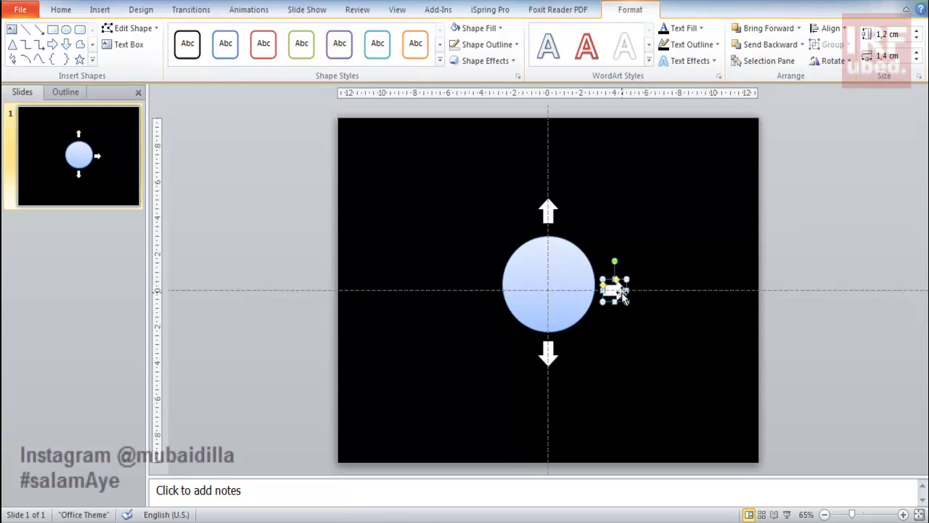
Step: Copy an arrow to the left side, flip it horizontally to point left, then preview full screen
left_click_drag(613, 291, 502, 294)
left_click(520, 315)
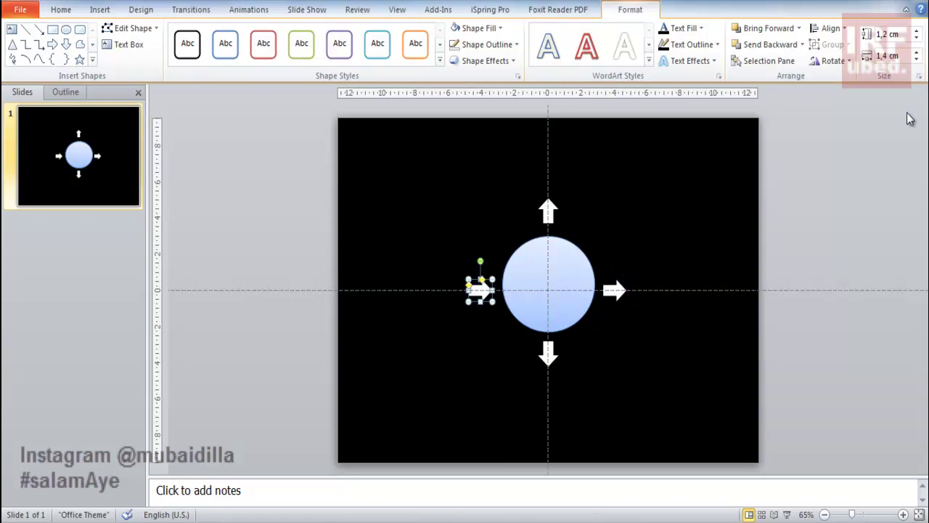
left_click(832, 63)
left_click(843, 135)
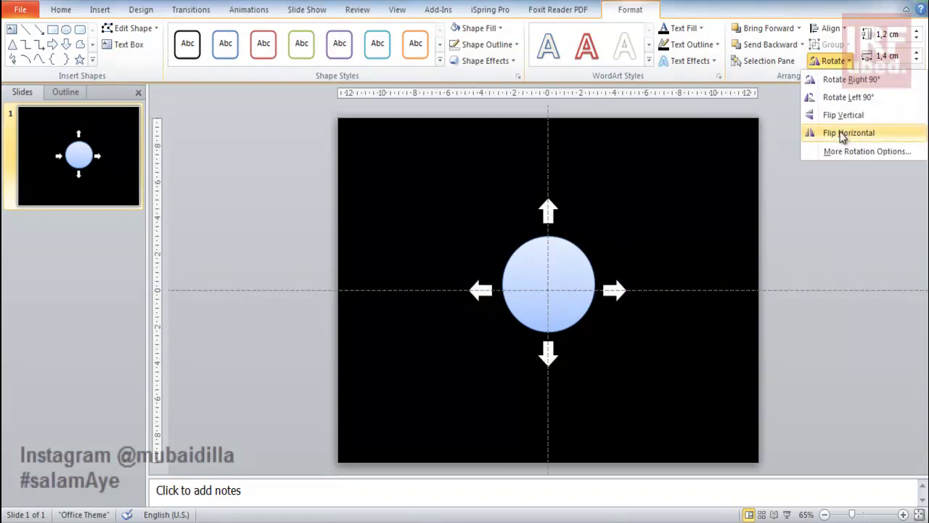
left_click(844, 135)
left_click(787, 514)
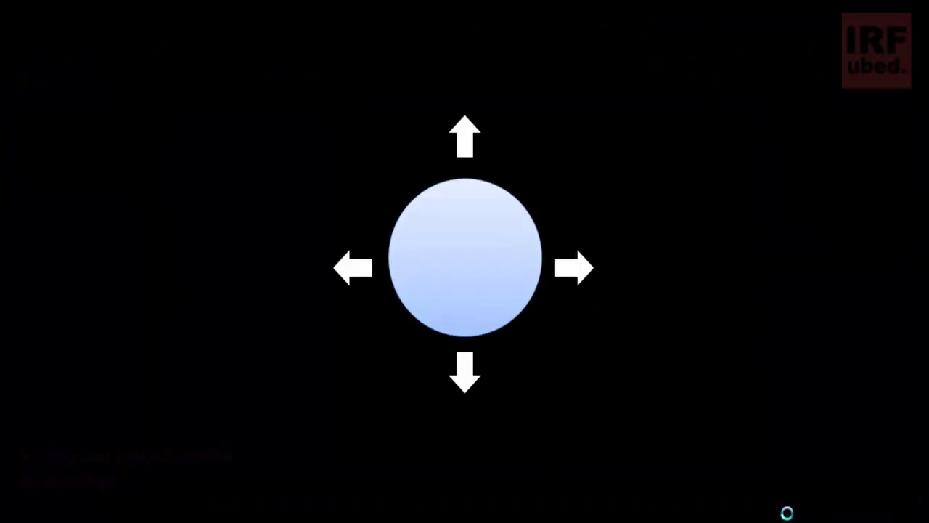
Step: Exit the slide show and switch the circle to the pink Subtle Effect style
key("Escape")
left_click(560, 262)
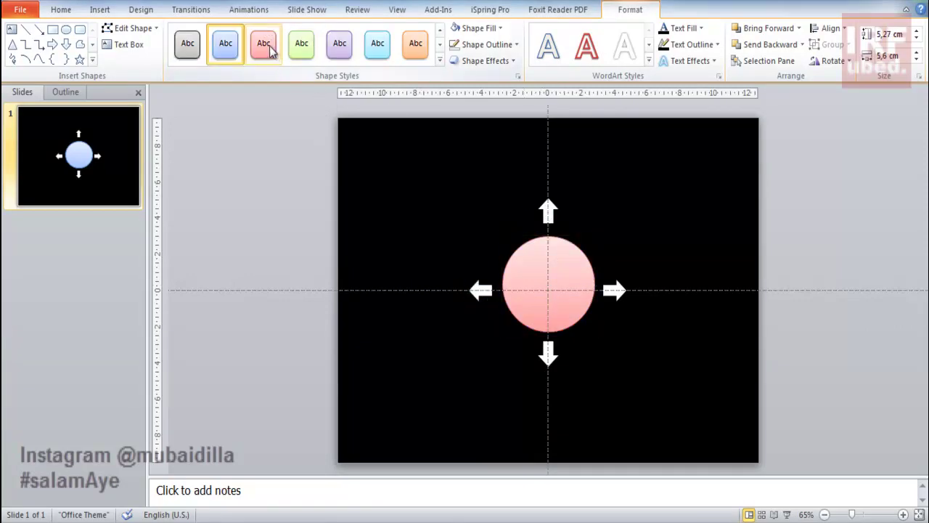
left_click(266, 51)
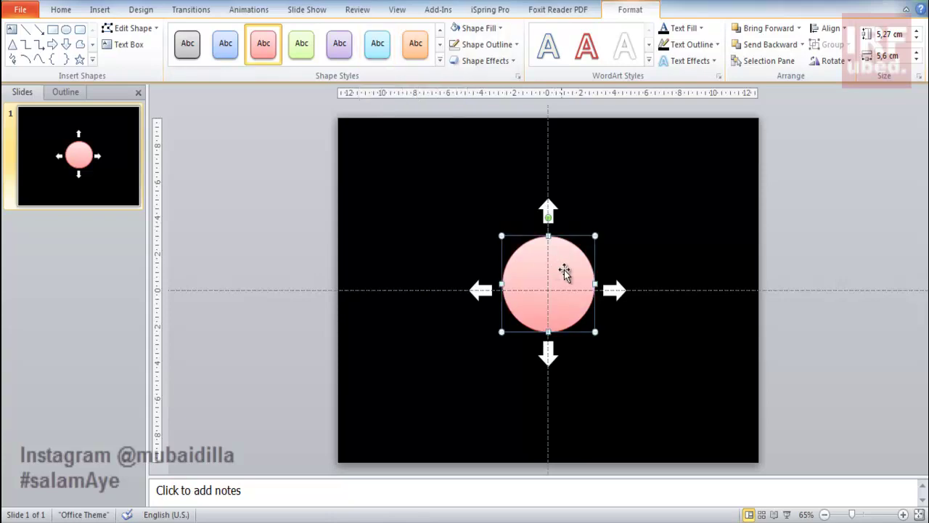
left_click(823, 264)
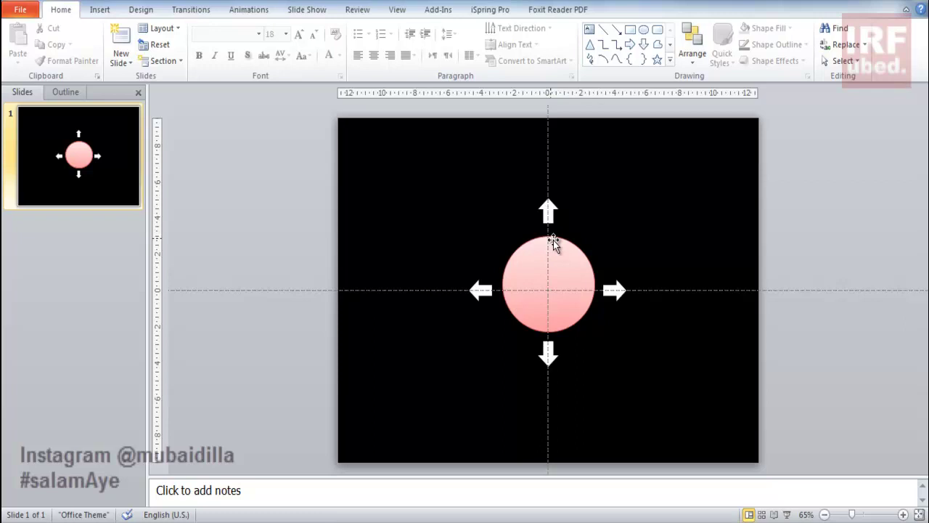
left_click(565, 260)
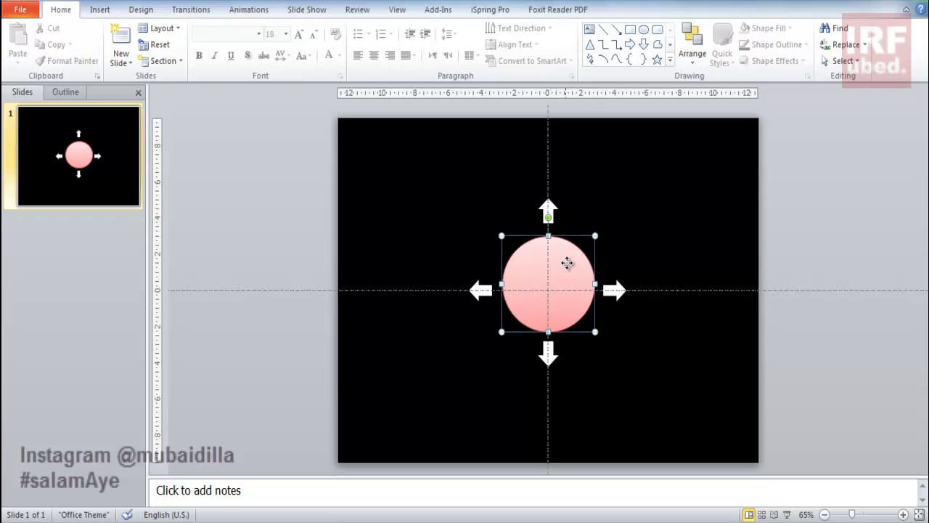
Step: Give the circle a Shape entrance animation set to Out with a 00,75 duration, shown in the Animation Pane
left_click(247, 12)
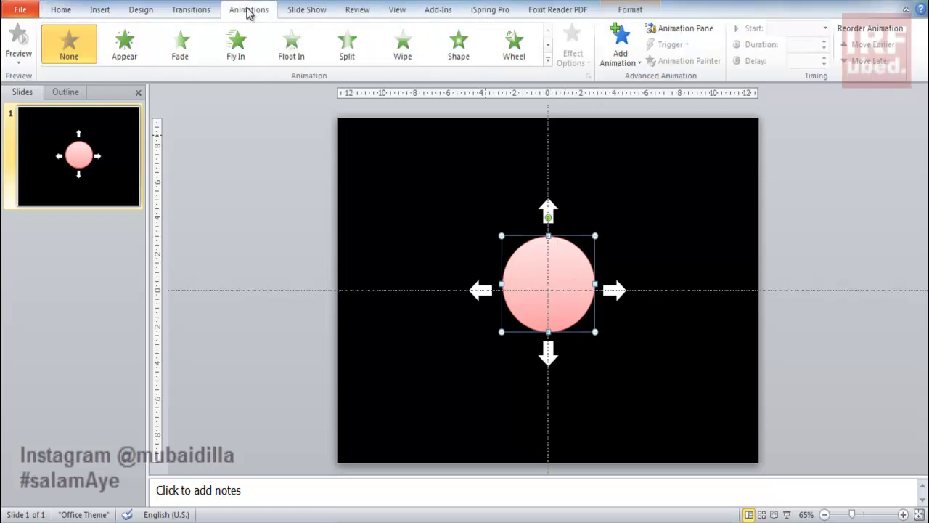
left_click(458, 57)
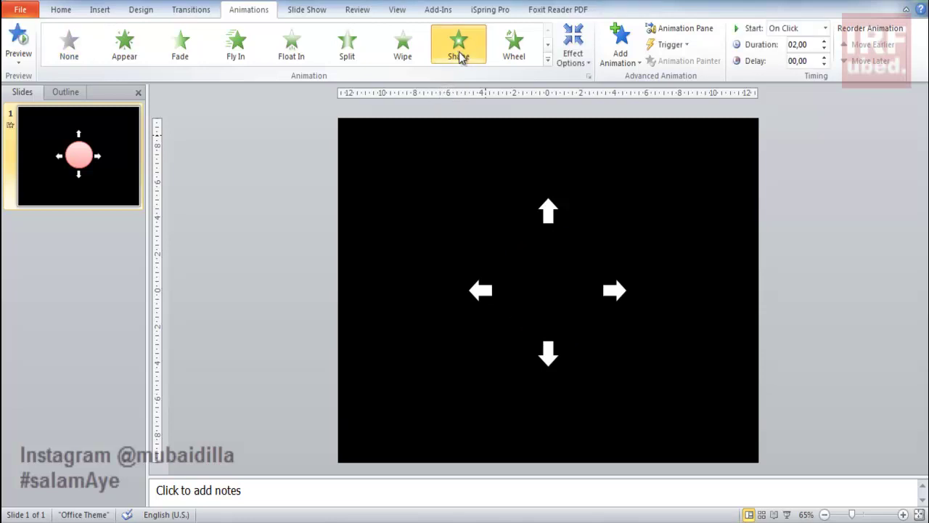
left_click(573, 51)
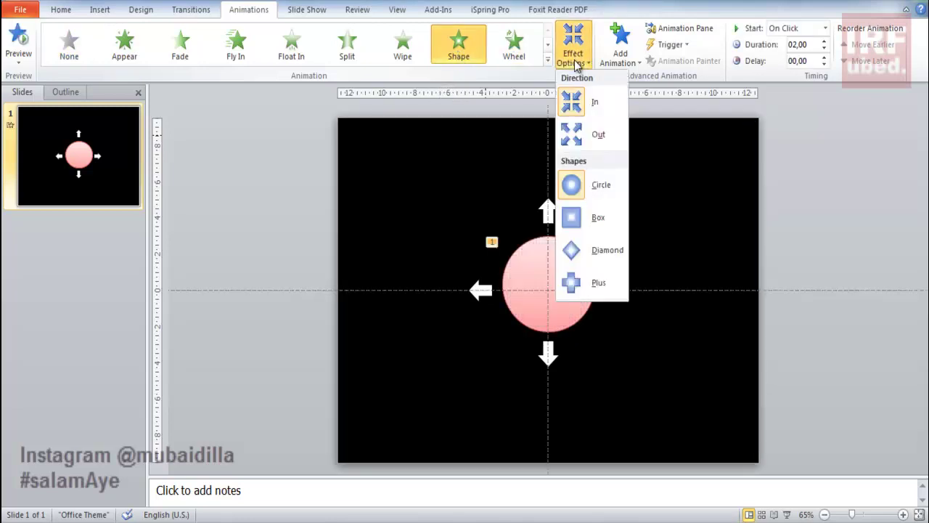
left_click(595, 134)
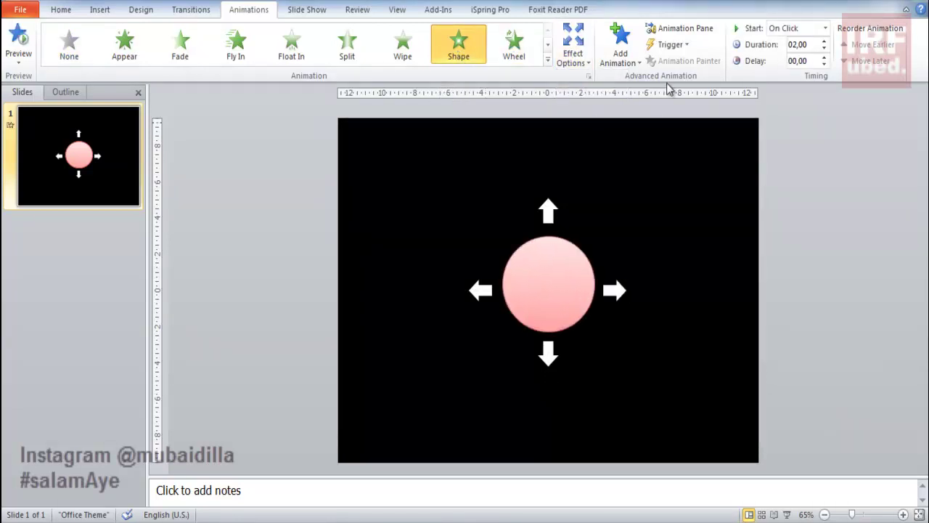
left_click(825, 49)
left_click(825, 48)
left_click(825, 48)
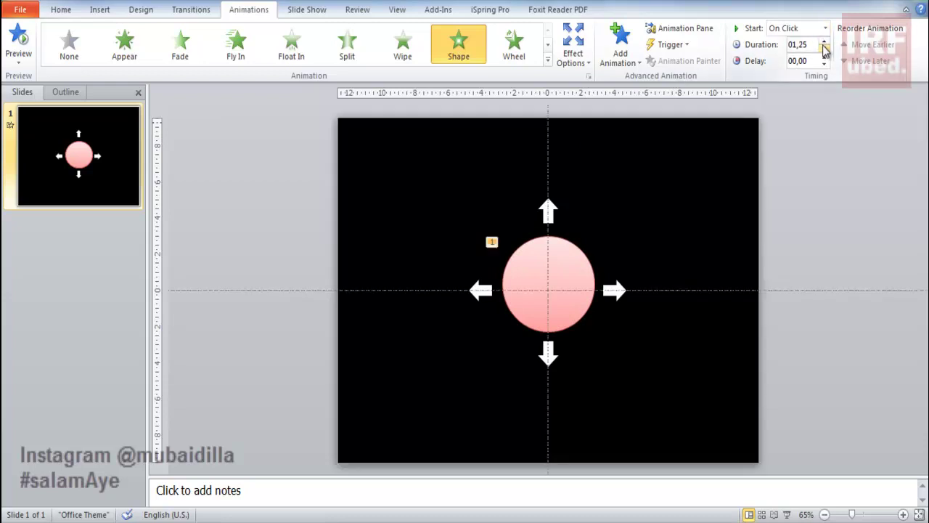
left_click(676, 28)
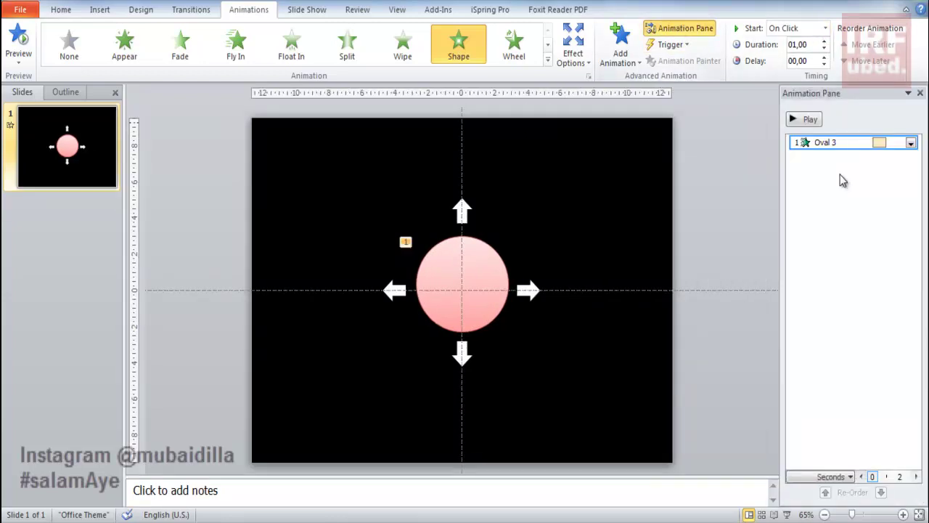
left_click(811, 120)
left_click(824, 48)
left_click(818, 122)
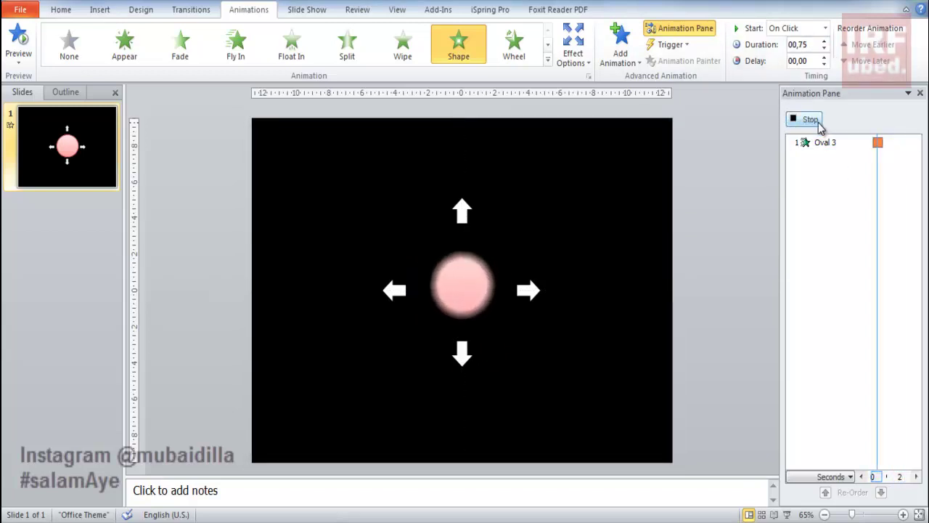
left_click(462, 210)
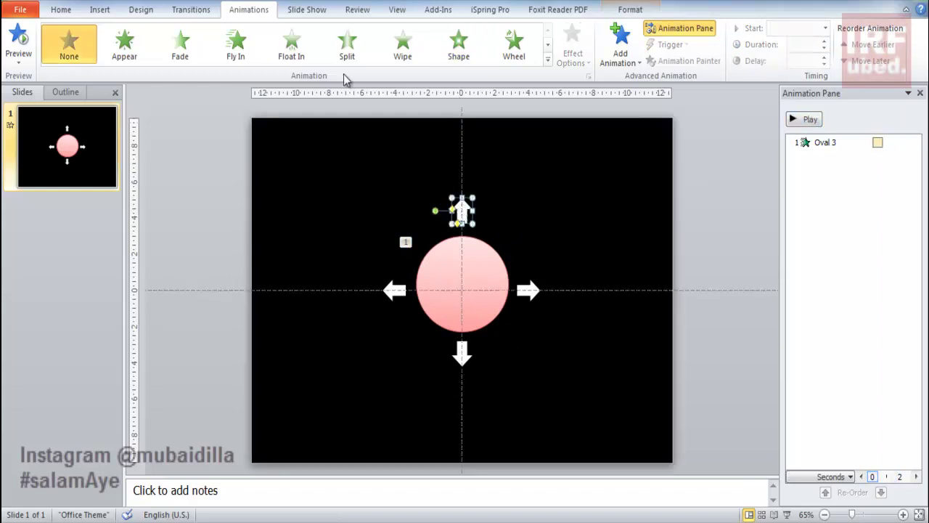
Step: Give the up arrow a 00,25 Wipe animation starting After Previous, and preview it
left_click(402, 49)
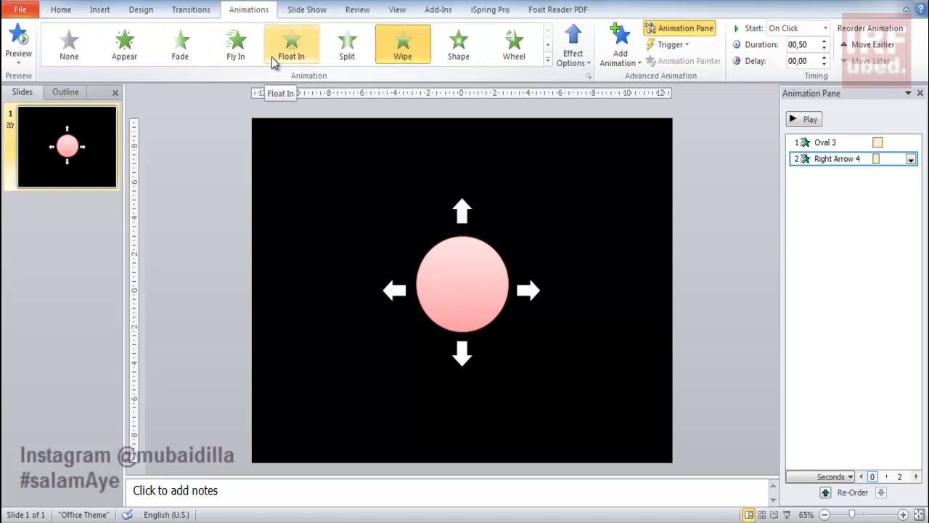
left_click(826, 28)
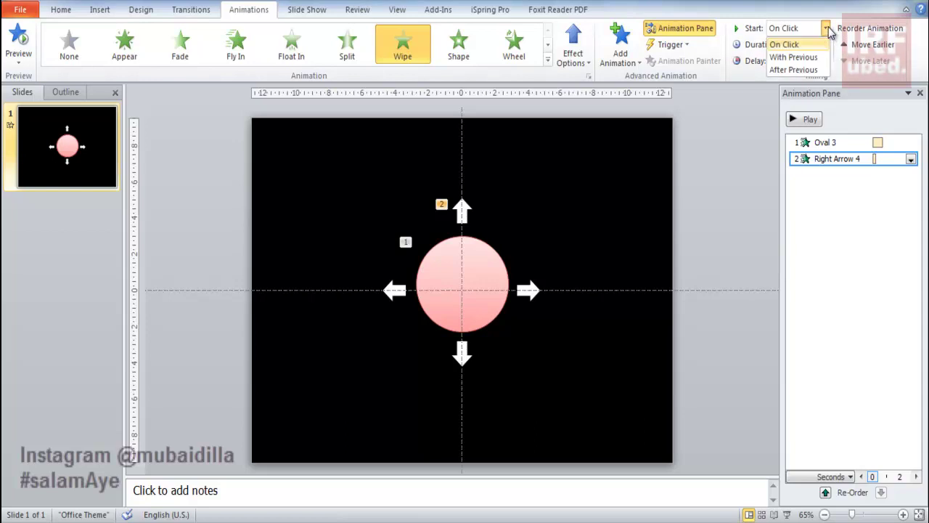
left_click(777, 69)
left_click(812, 119)
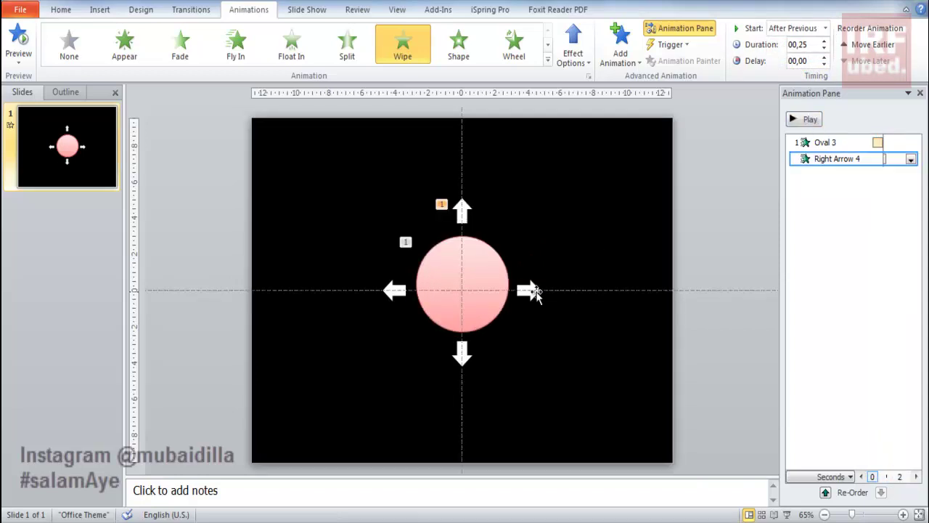
Step: Set the circle's Shape animation to start With Previous
left_click(481, 271)
left_click(534, 287)
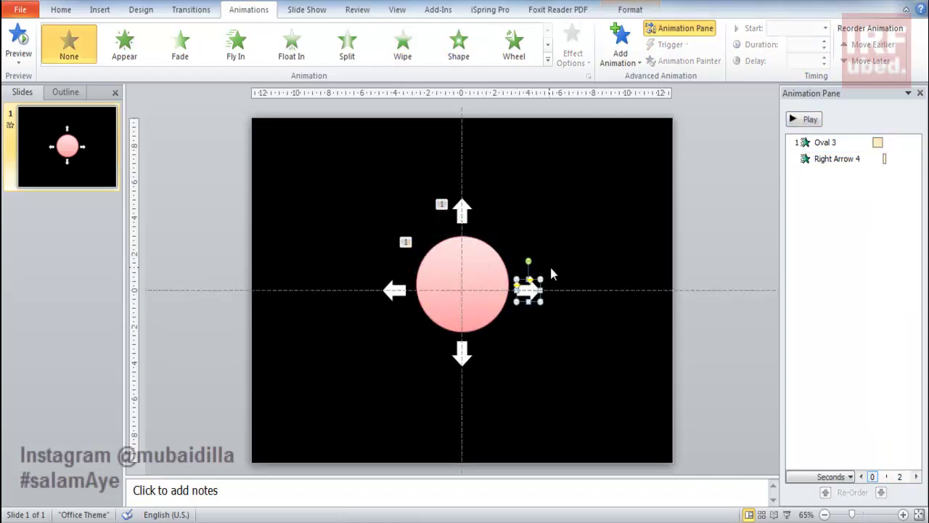
left_click(488, 272)
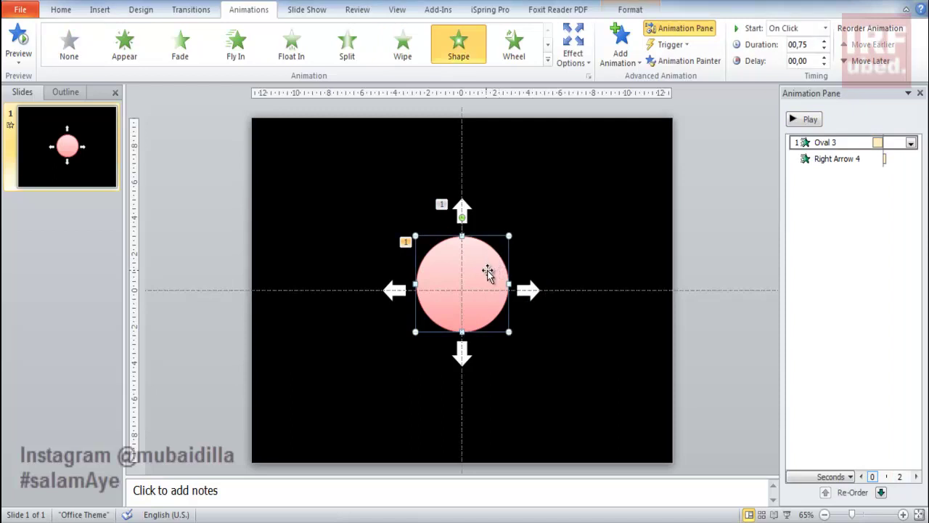
left_click(468, 209)
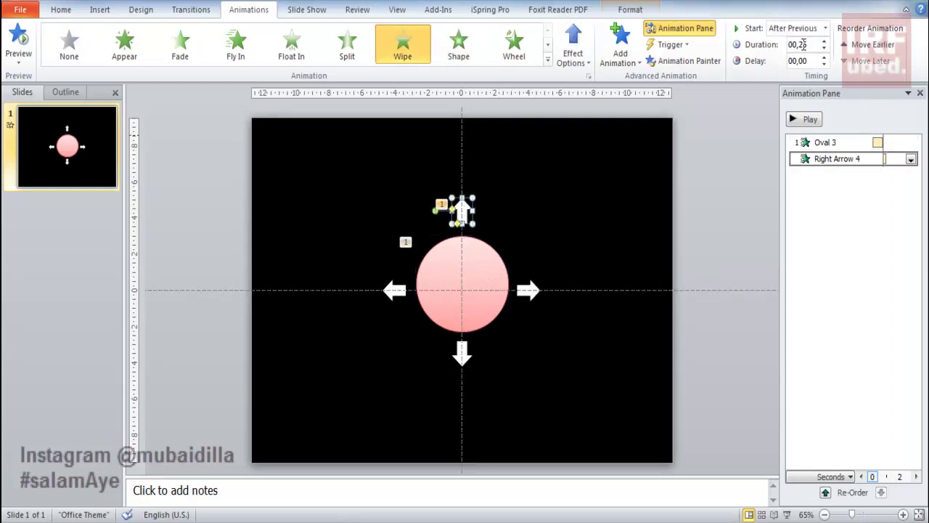
left_click(825, 142)
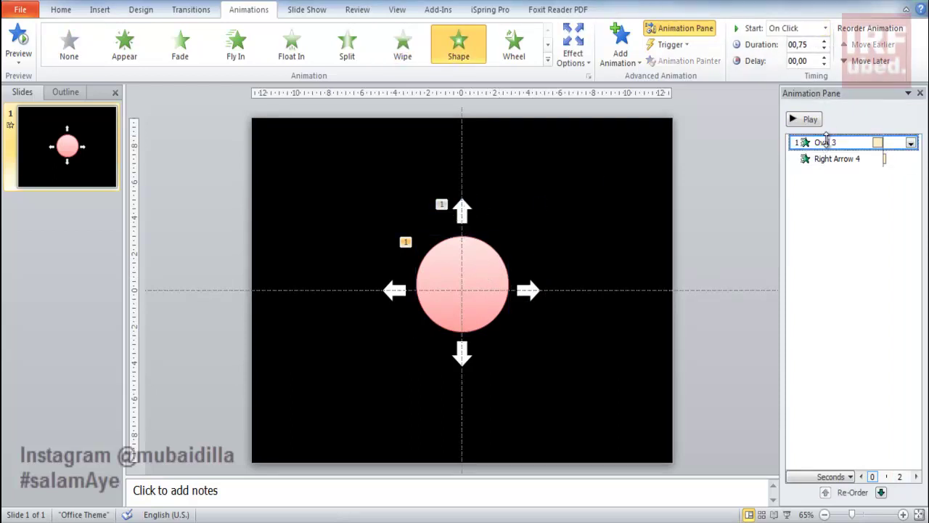
left_click(826, 27)
left_click(799, 56)
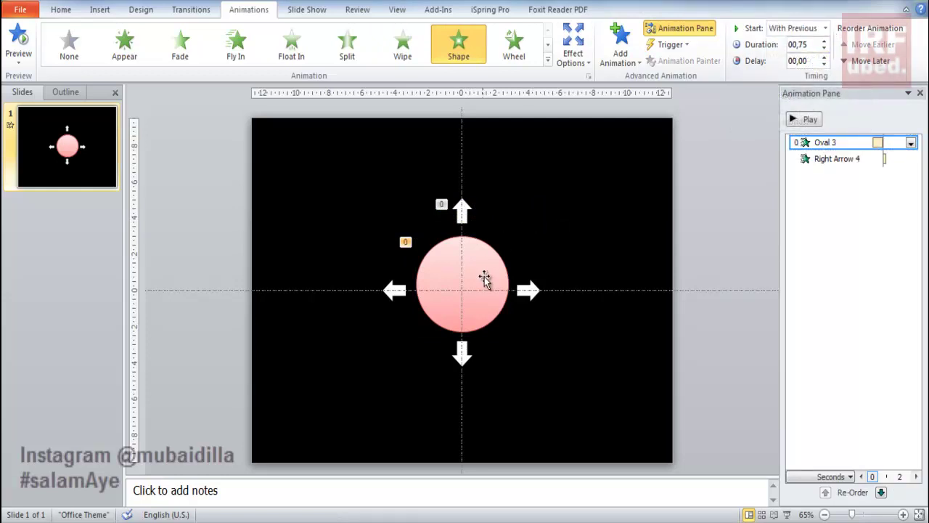
Step: Give the right arrow a Wipe From Left, starting With Previous, duration 00,25
left_click(530, 289)
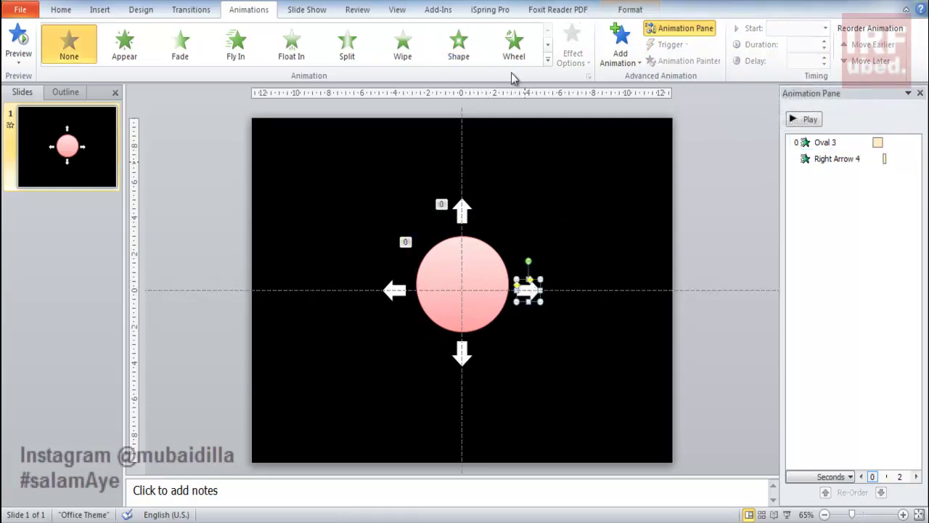
left_click(404, 49)
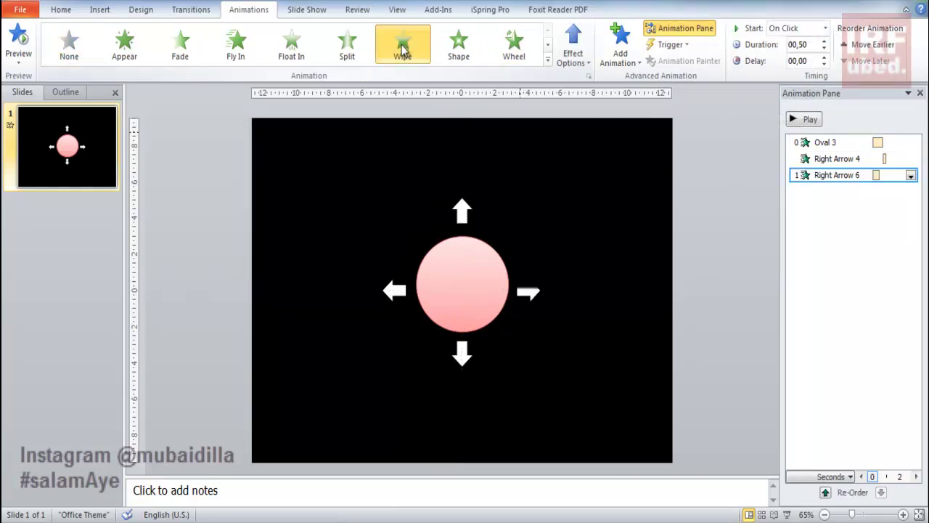
left_click(572, 55)
left_click(600, 139)
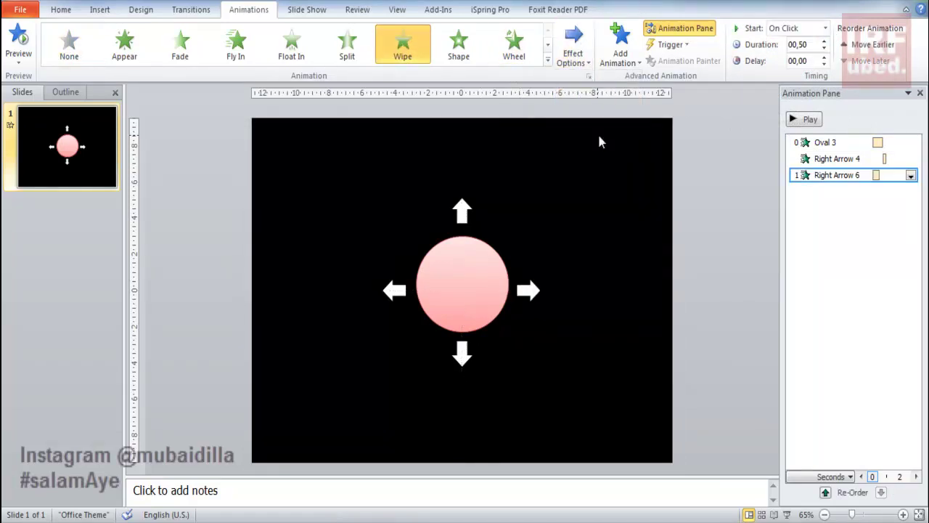
left_click(805, 34)
left_click(799, 55)
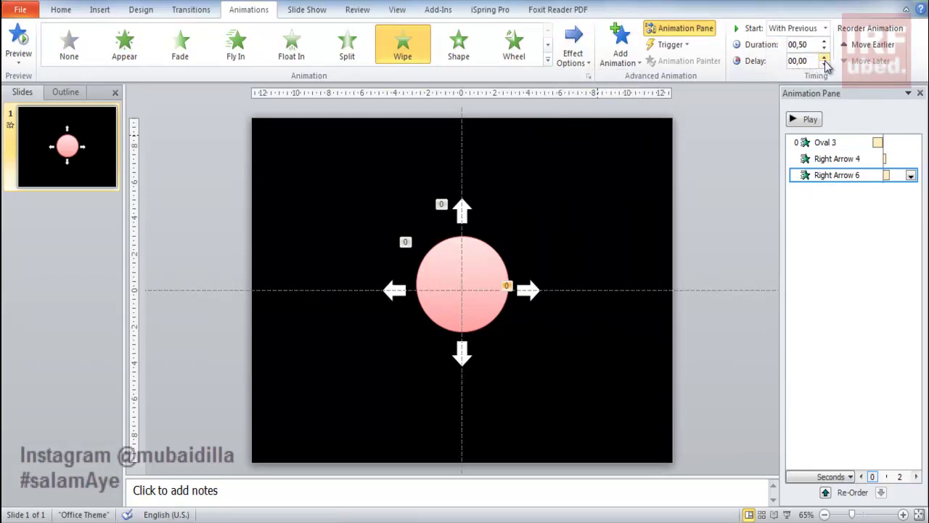
left_click(825, 47)
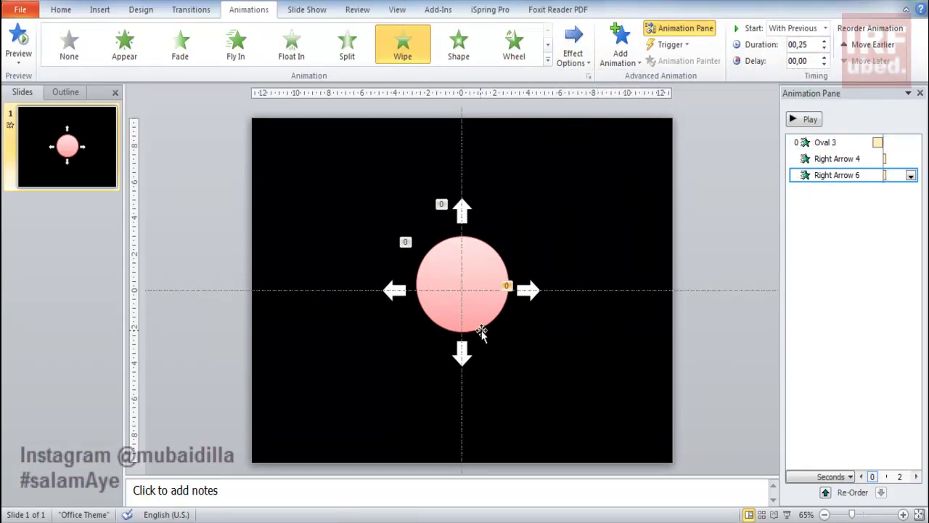
Step: Give the down arrow a Wipe From Top, starting After Previous, duration 00,25
left_click(463, 352)
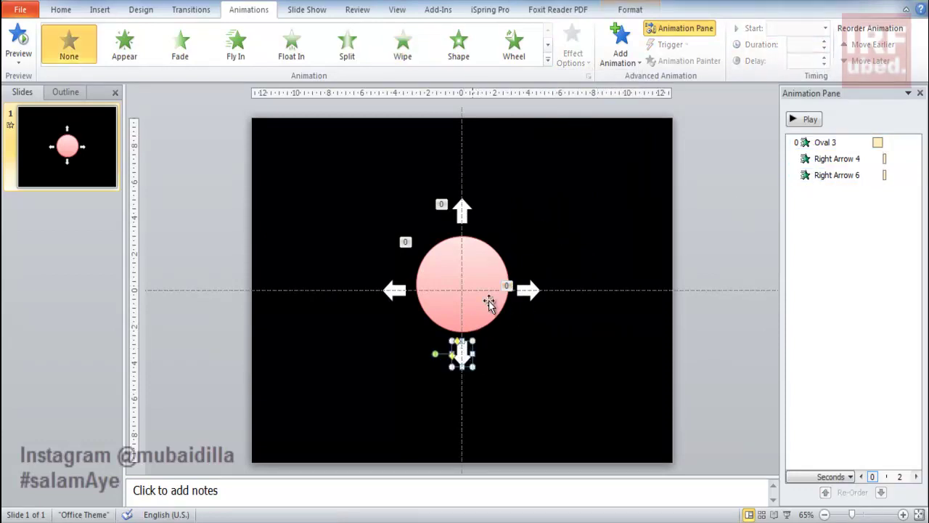
left_click(403, 44)
left_click(585, 53)
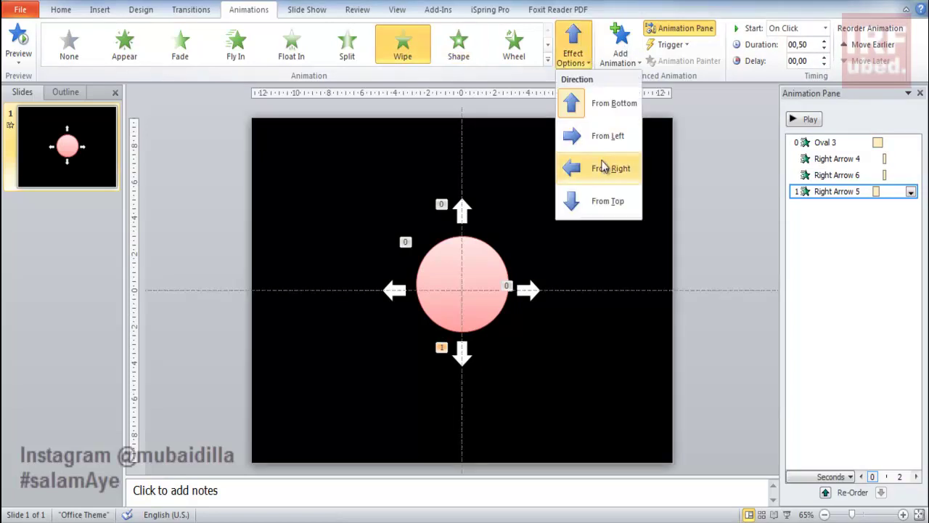
left_click(598, 201)
left_click(797, 29)
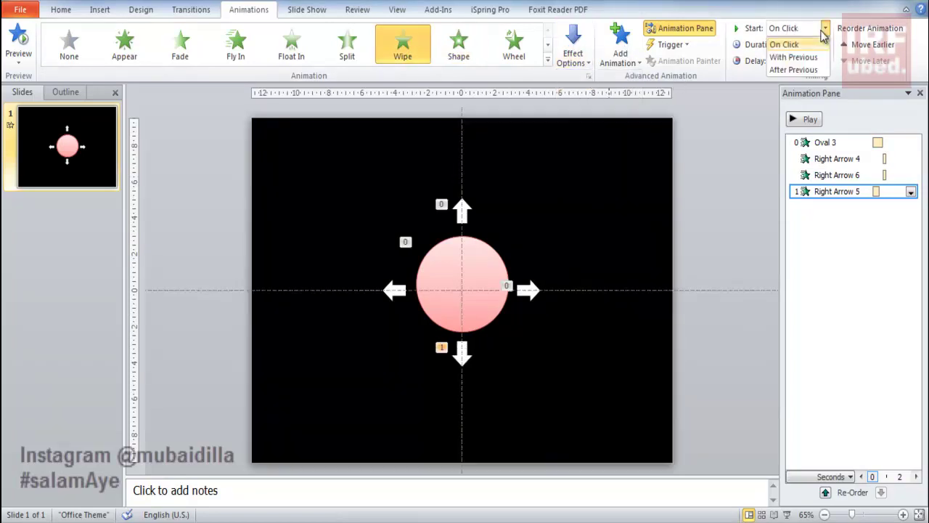
left_click(823, 64)
left_click(824, 48)
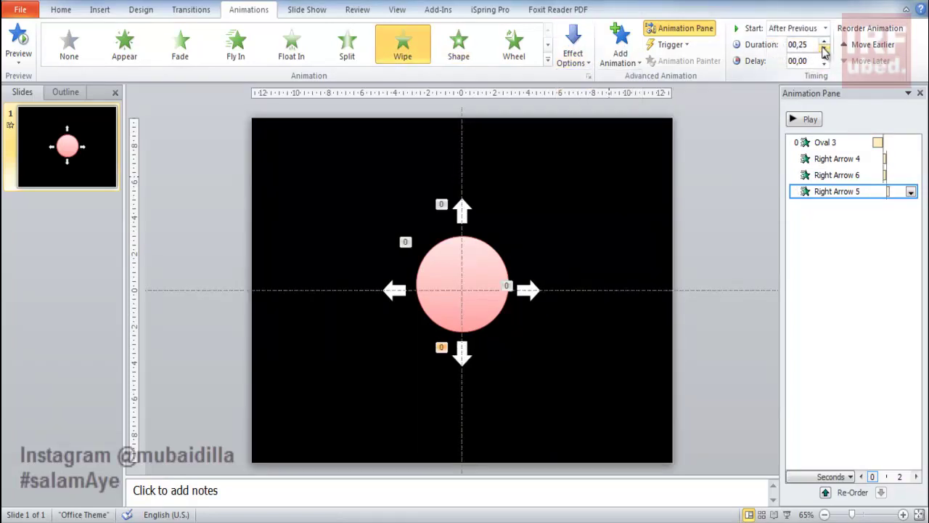
Step: Give the left arrow a Wipe From Right, then play the slide's animations
left_click(391, 292)
left_click(404, 58)
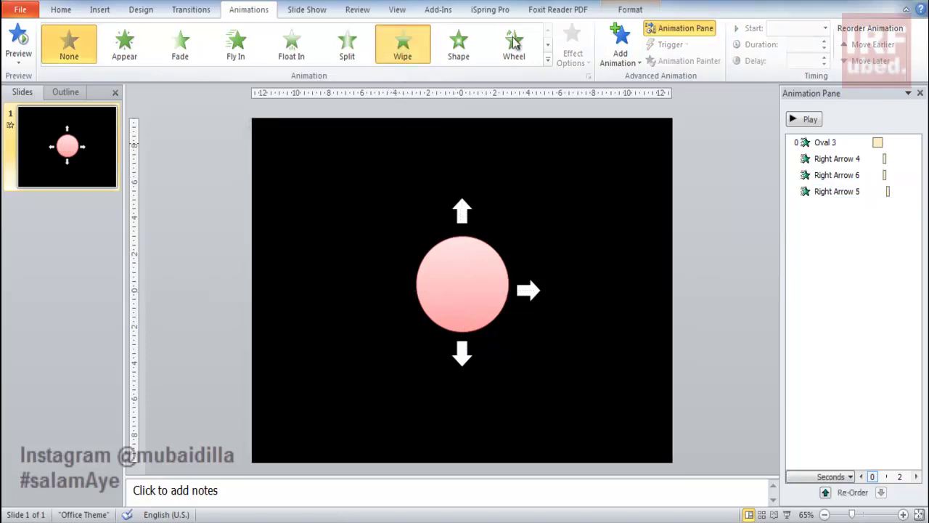
left_click(575, 62)
left_click(603, 168)
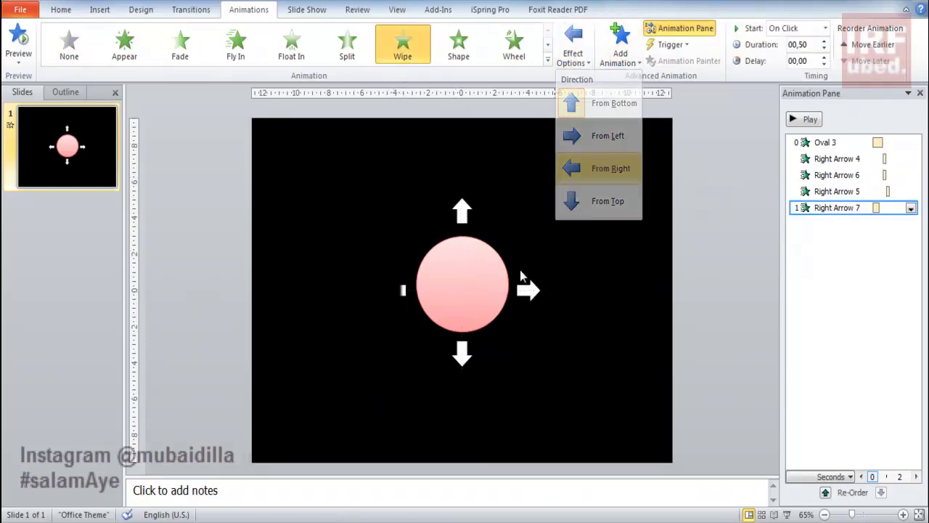
left_click(466, 354)
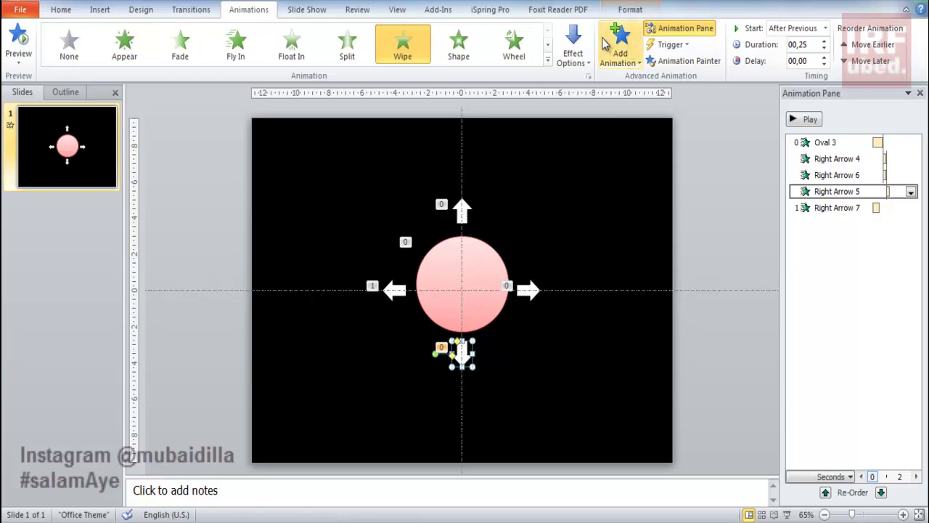
left_click(799, 122)
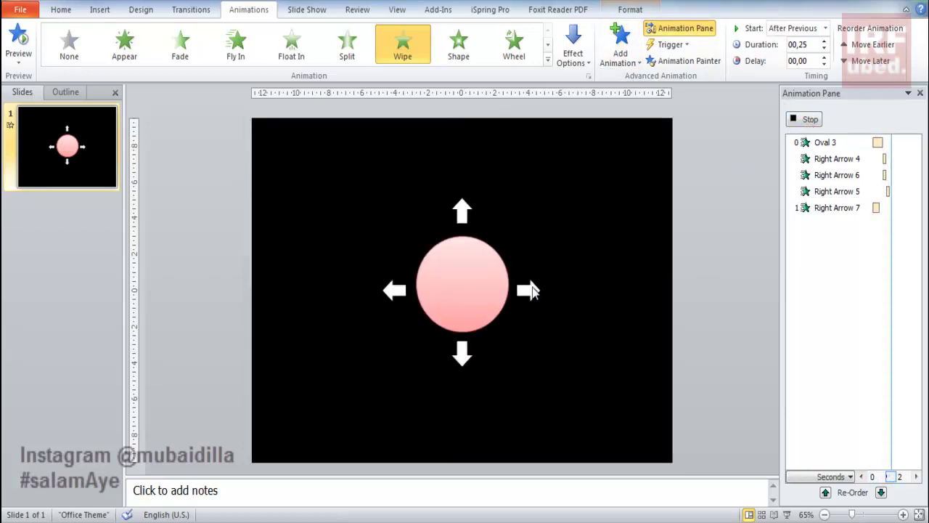
left_click(531, 289)
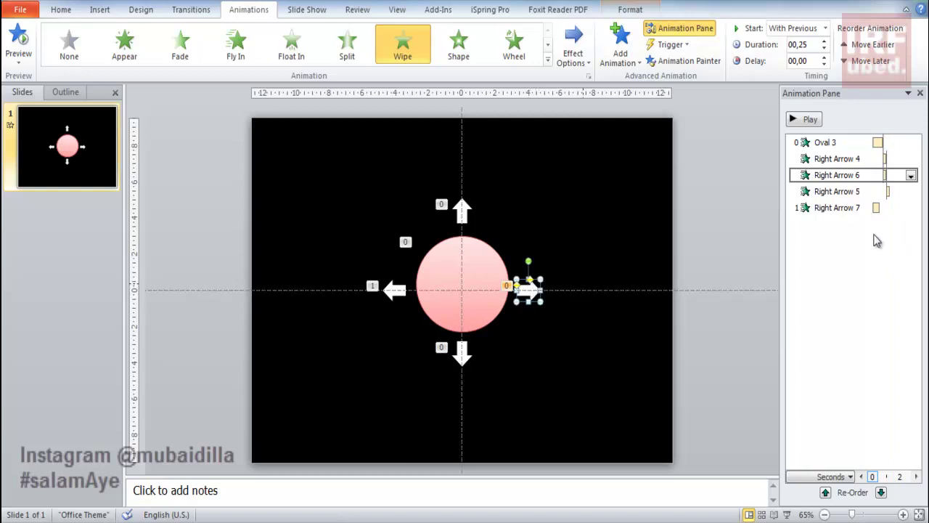
Step: Set the right and left arrow wipes to start After Previous, with duration 00,25, and preview
left_click(826, 29)
left_click(809, 72)
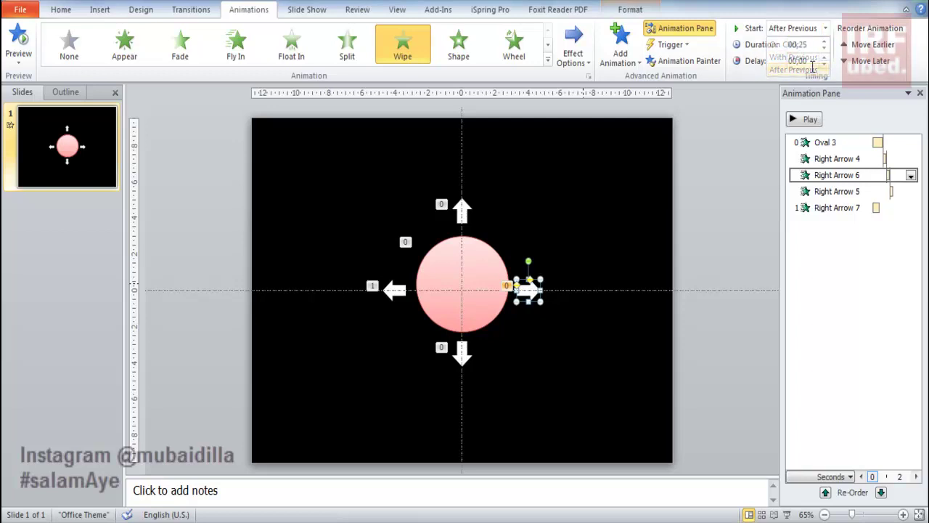
left_click(879, 208)
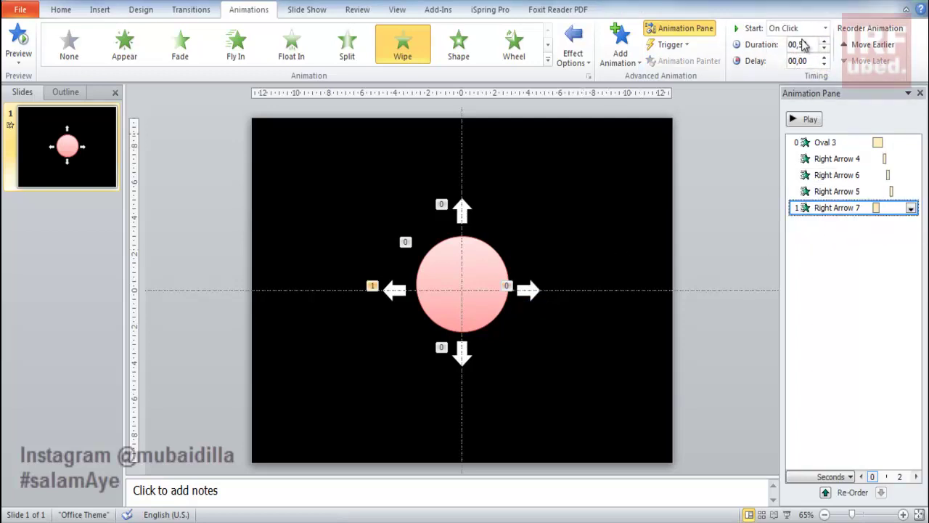
left_click(826, 28)
left_click(799, 70)
left_click(824, 47)
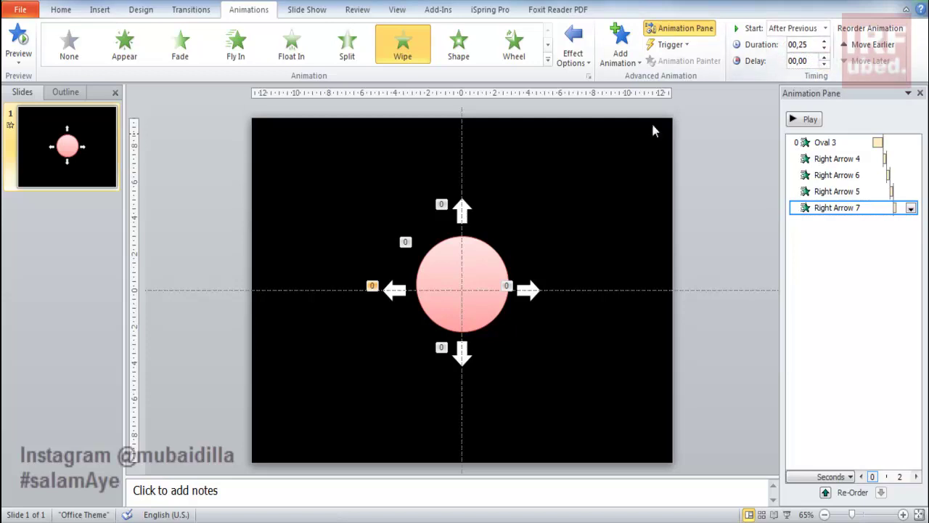
left_click(805, 120)
Step: Check each arrow's timing and replay, then place a copy of the central circle above the top arrow
left_click(465, 207)
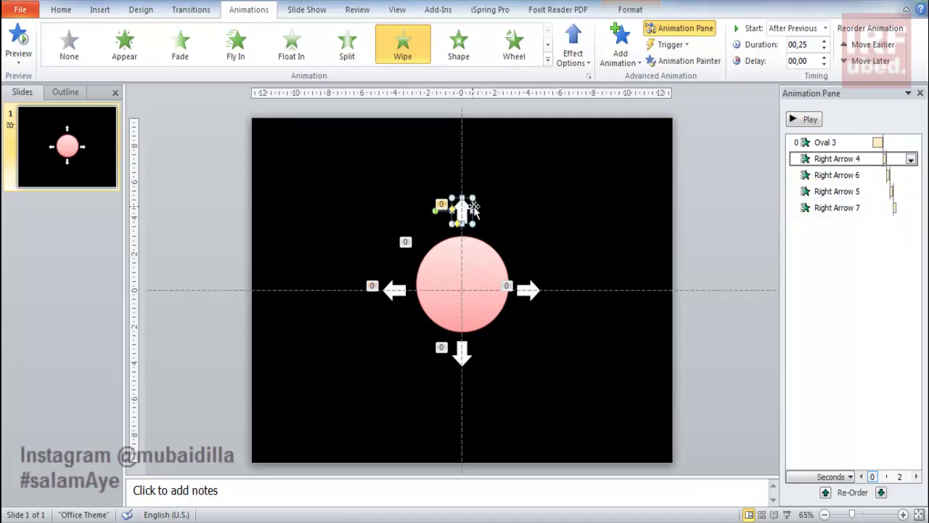
left_click(532, 289)
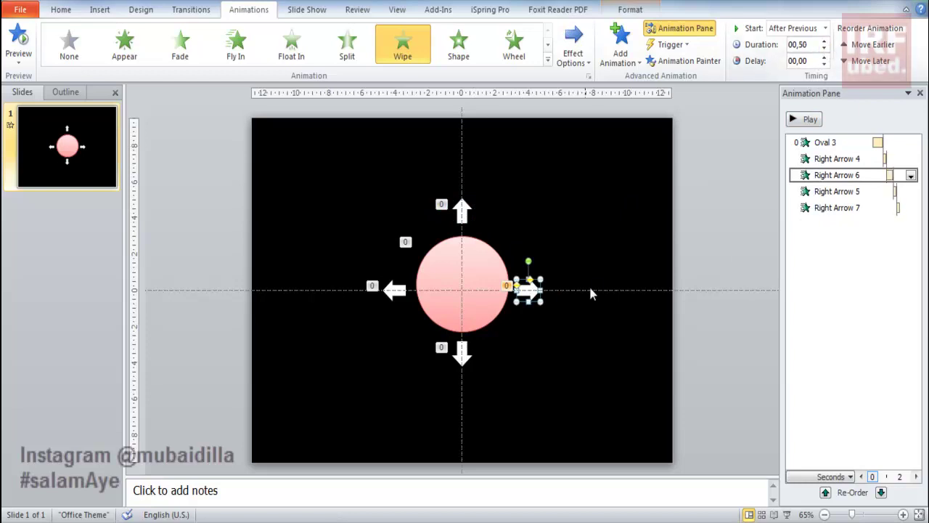
left_click(463, 359)
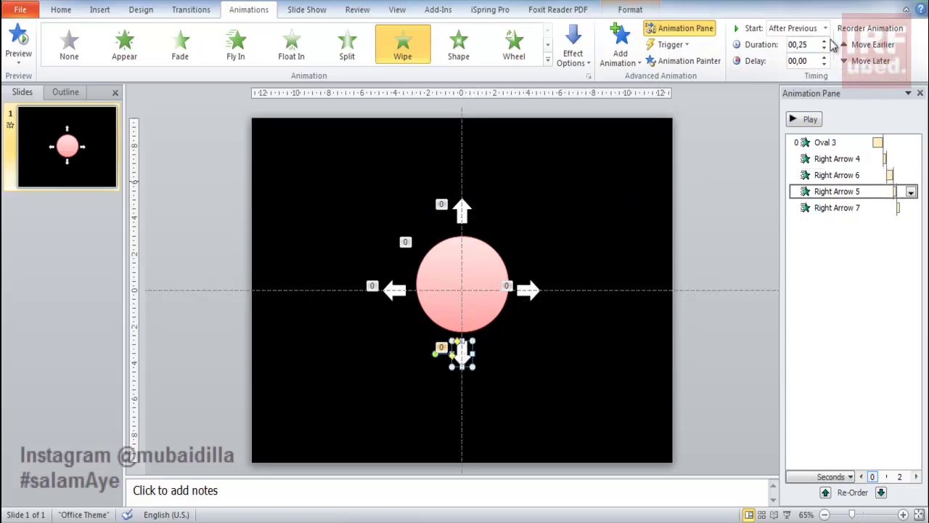
left_click(392, 290)
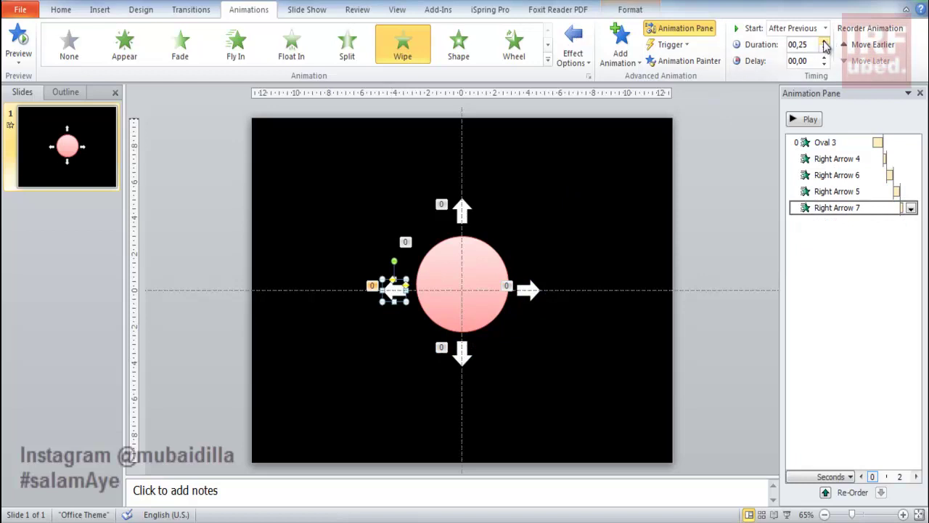
left_click(811, 121)
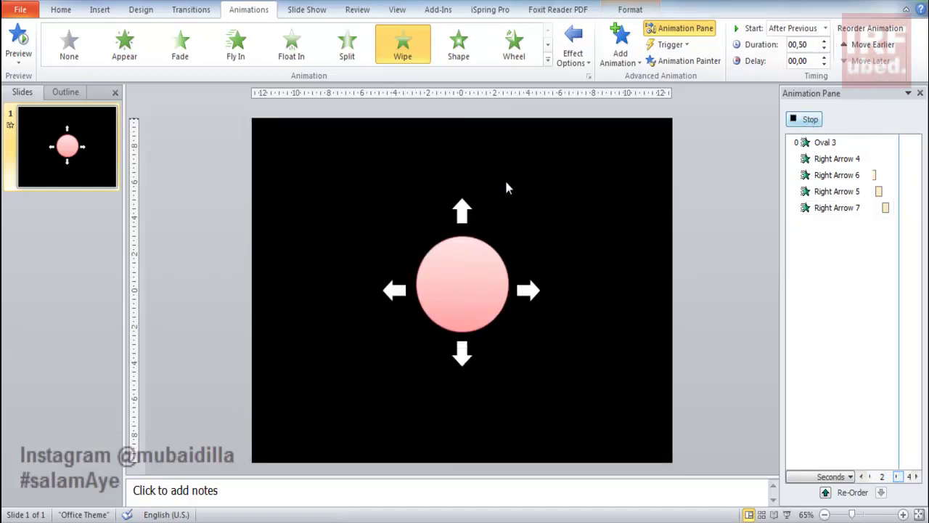
left_click_drag(479, 271, 493, 138)
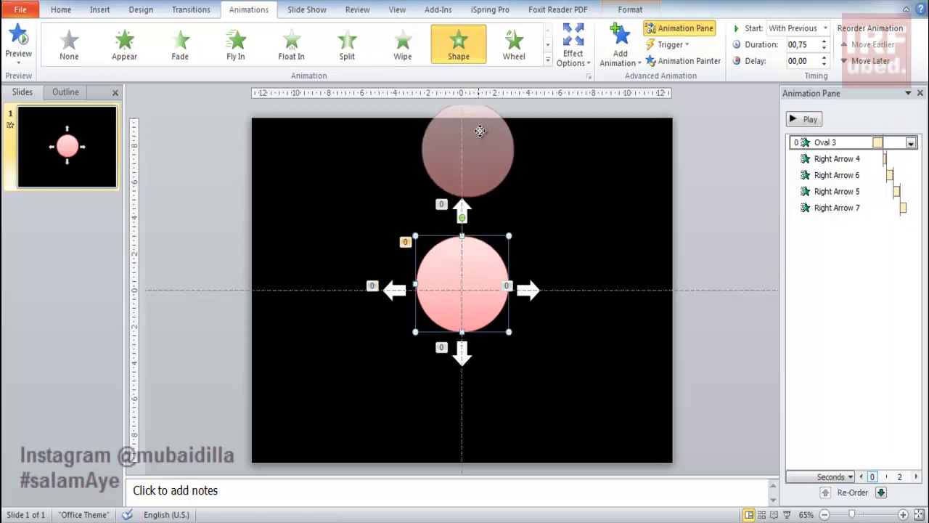
left_click(522, 157)
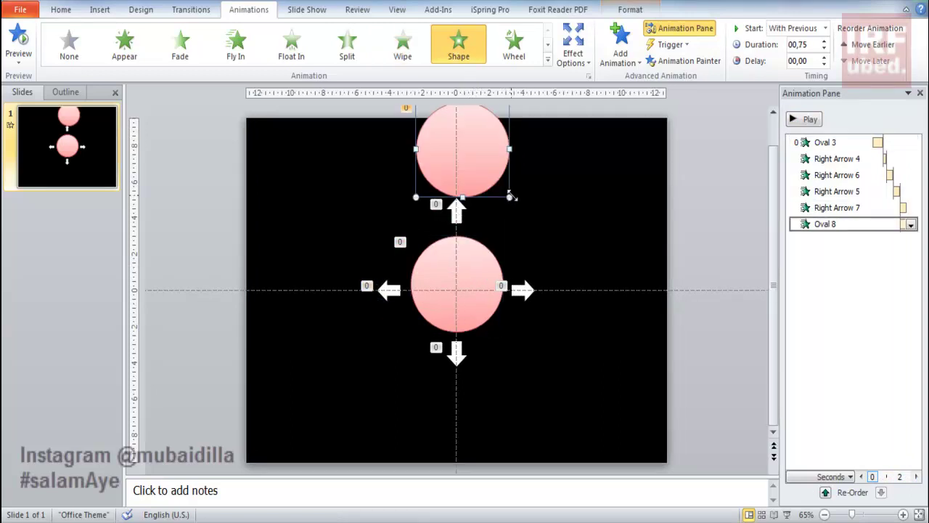
Step: Shrink the top circle copy, nudge it into place and colour it light green
mouse_move(481, 153)
left_mouse_down()
mouse_move(454, 138)
mouse_move(458, 166)
left_mouse_up()
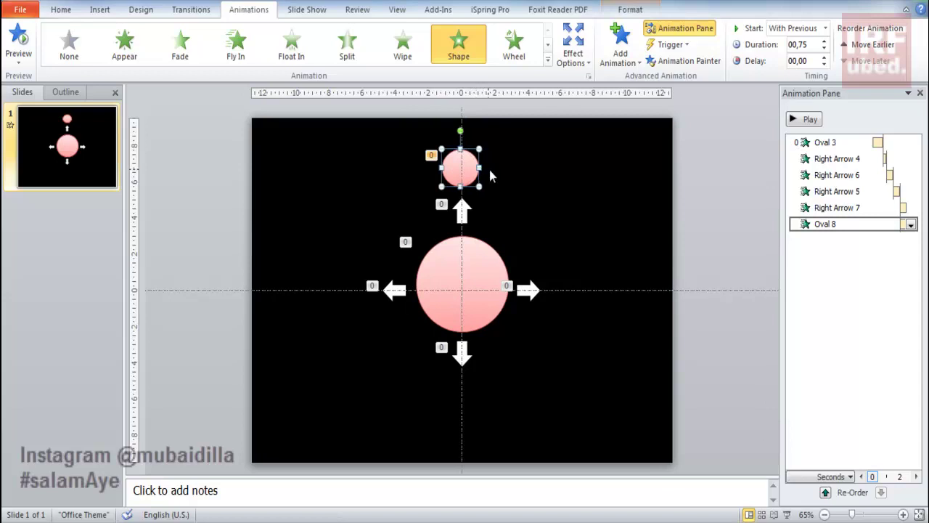
left_click_drag(477, 167, 490, 174)
key("Left")
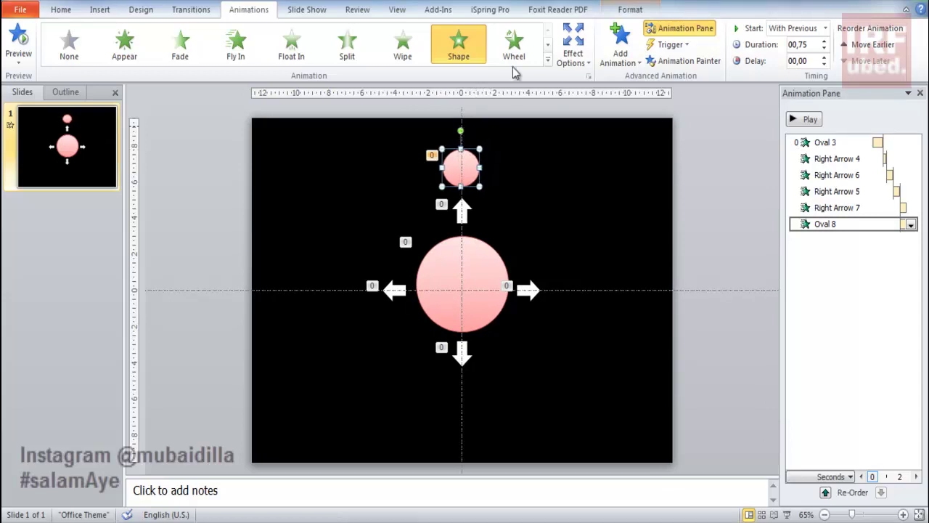
left_click(628, 10)
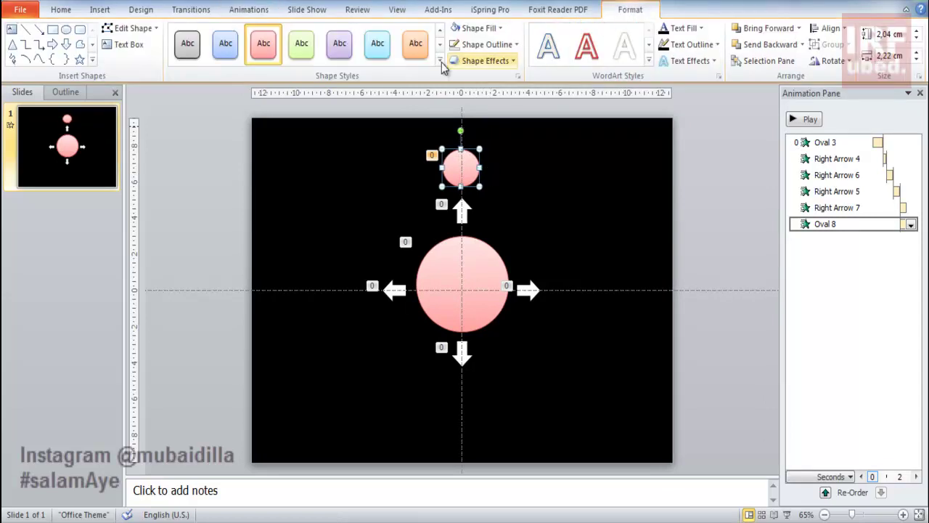
left_click(308, 49)
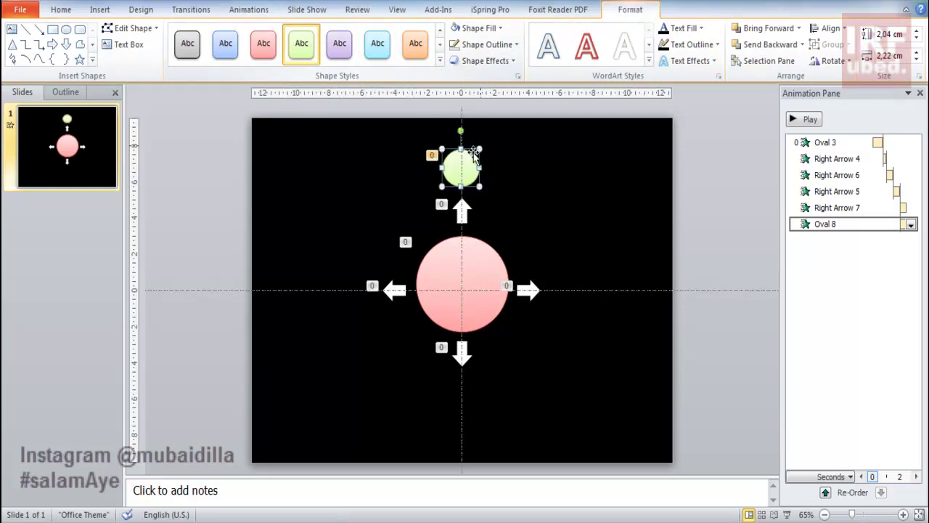
Step: Copy the circle beyond the right arrow in light blue and below the down arrow in orange
left_click_drag(469, 159, 577, 283)
left_click(597, 308)
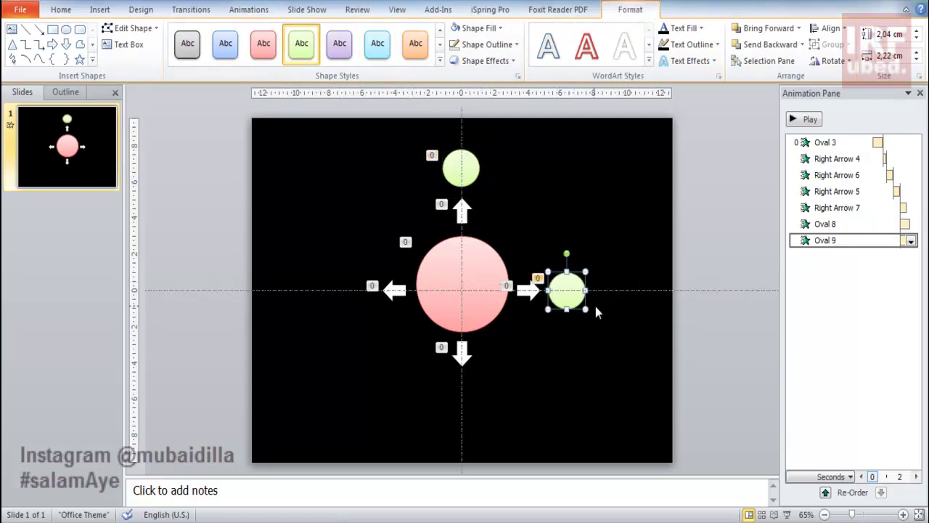
left_click(377, 48)
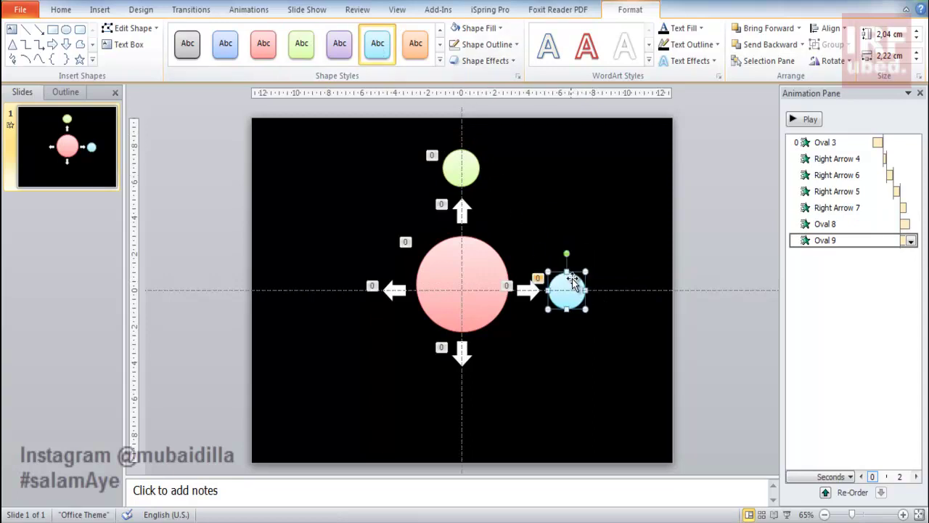
left_click_drag(572, 278, 469, 380)
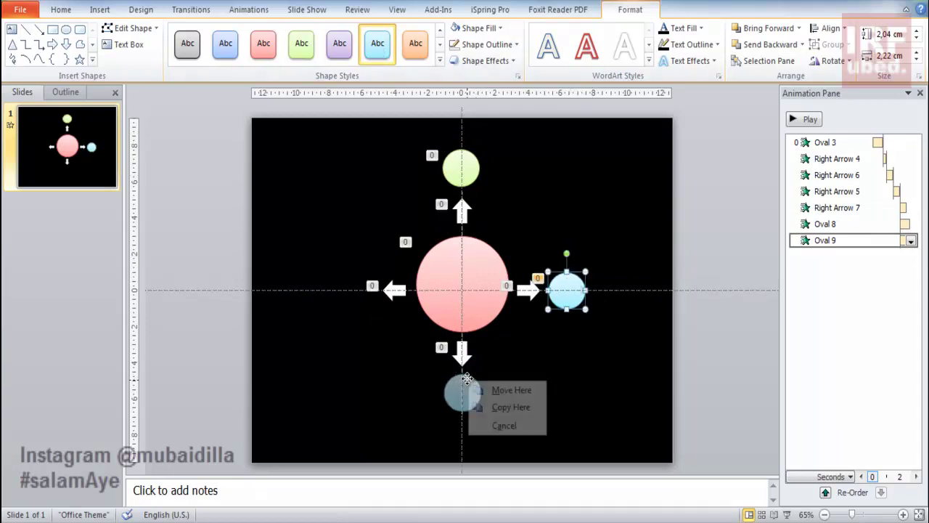
left_click(491, 406)
left_click(417, 44)
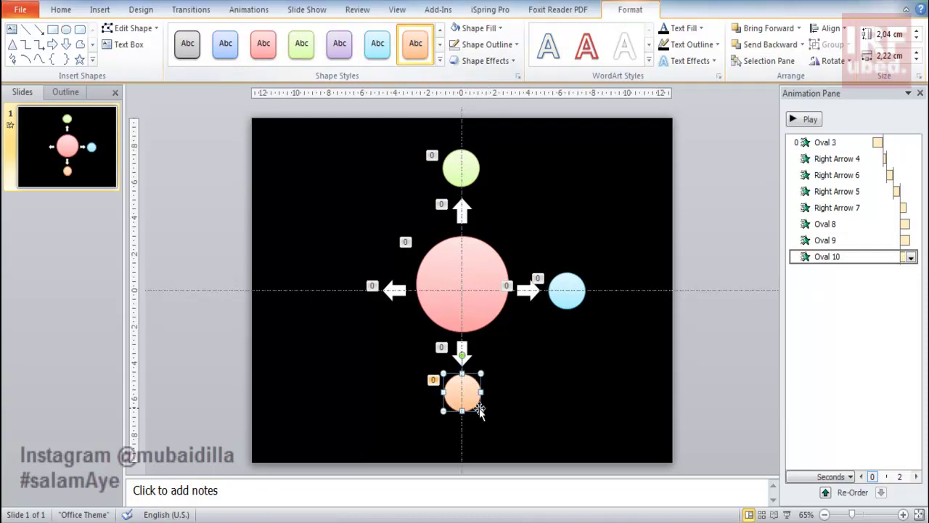
Step: Copy the orange circle beside the left arrow and make it grey
left_click_drag(472, 400, 361, 299)
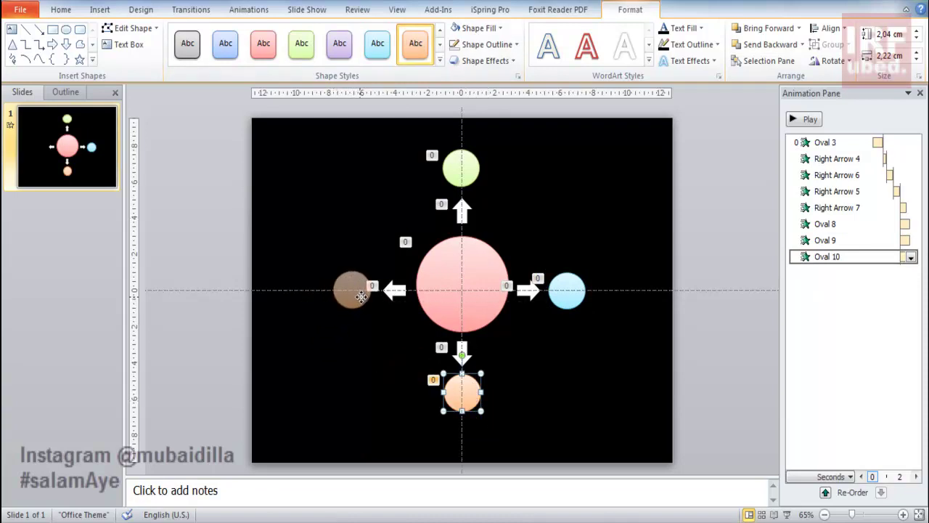
left_click(389, 326)
left_click(190, 44)
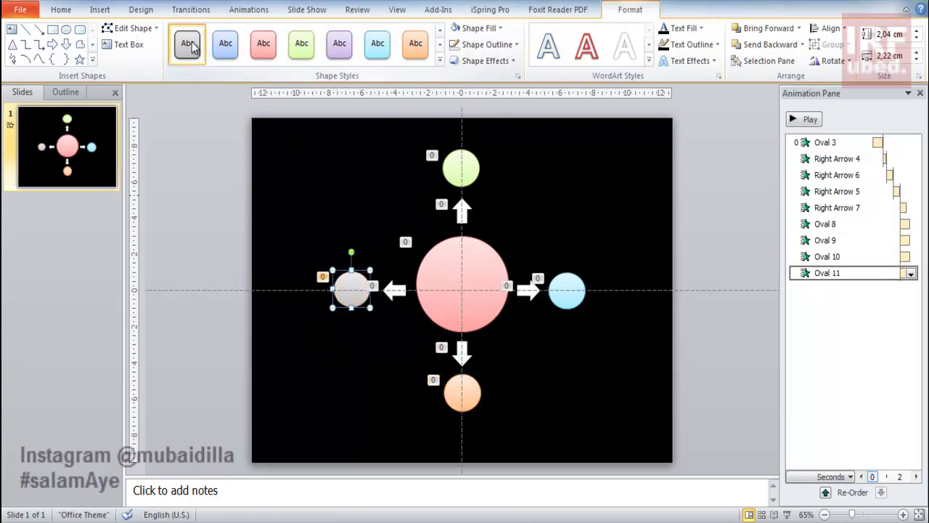
left_click(706, 229)
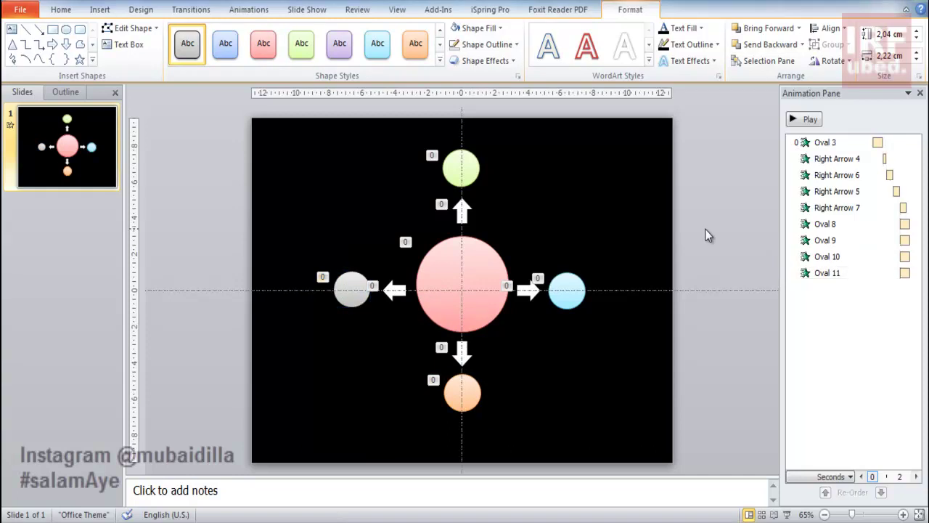
Step: Move Oval 8, 9 and 10 after Right Arrow 4, 6 and 5 respectively, then preview
left_click(834, 225)
left_click_drag(830, 228, 853, 166)
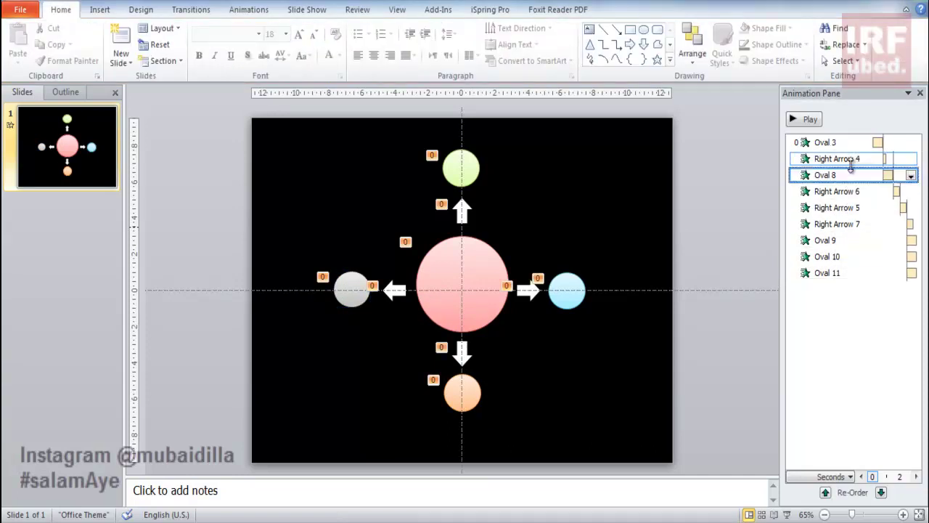
left_click_drag(840, 240, 854, 203)
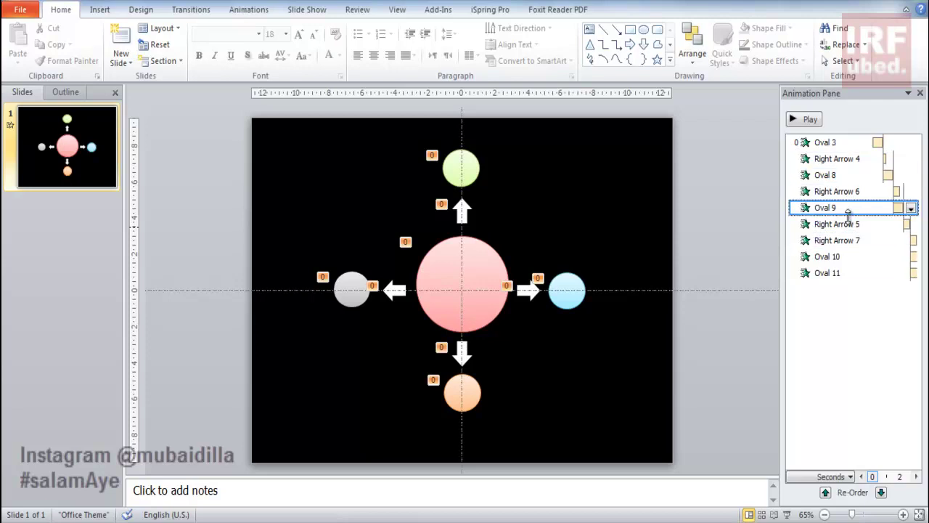
left_click_drag(835, 256, 846, 238)
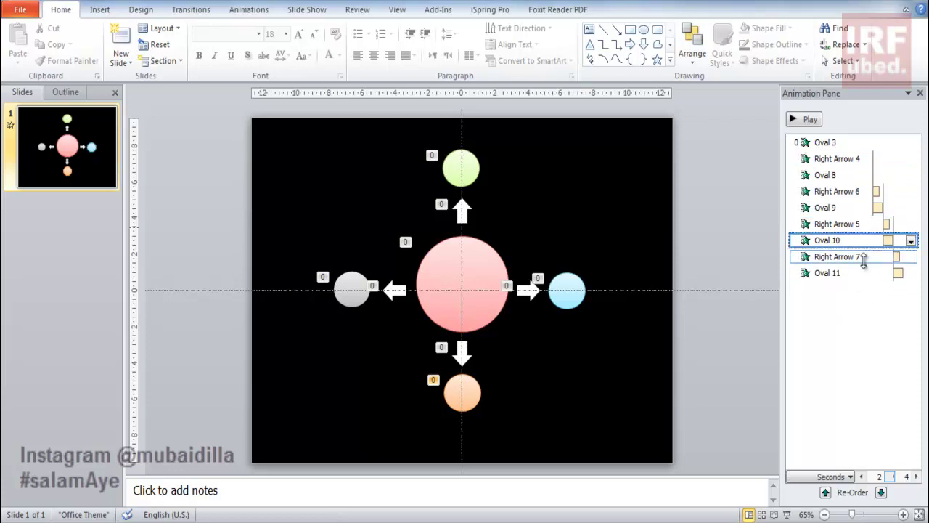
left_click(861, 257)
left_click(798, 120)
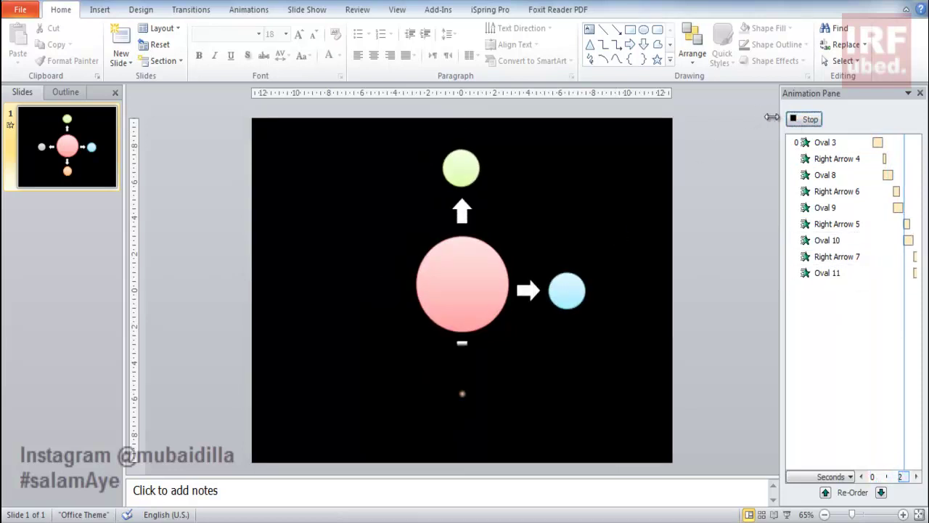
Step: Stop the preview and set Oval 8 and Oval 9 to start After Previous
left_click(846, 223)
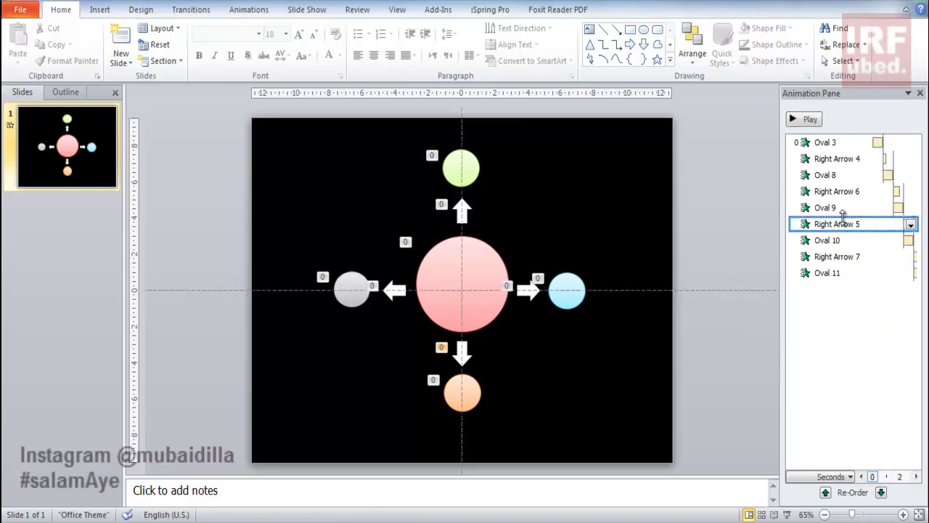
left_click(249, 9)
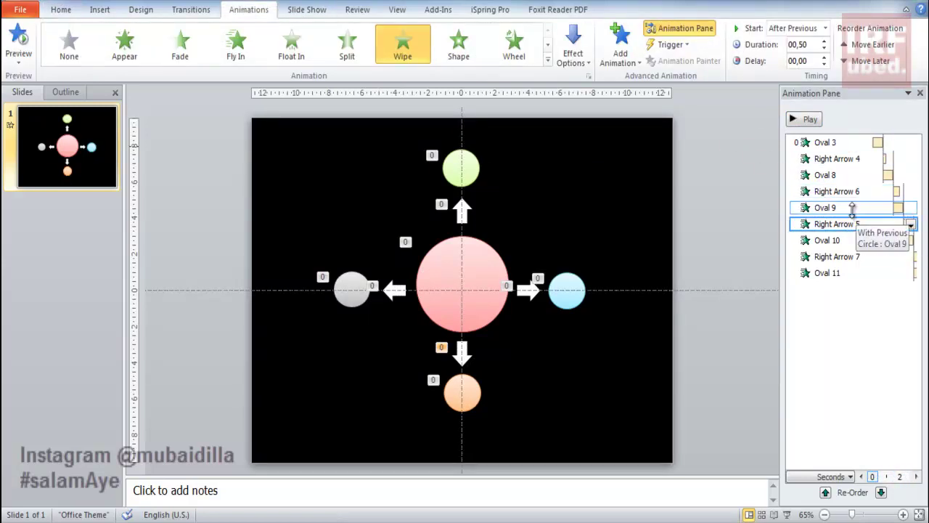
left_click(852, 207)
left_click(830, 178)
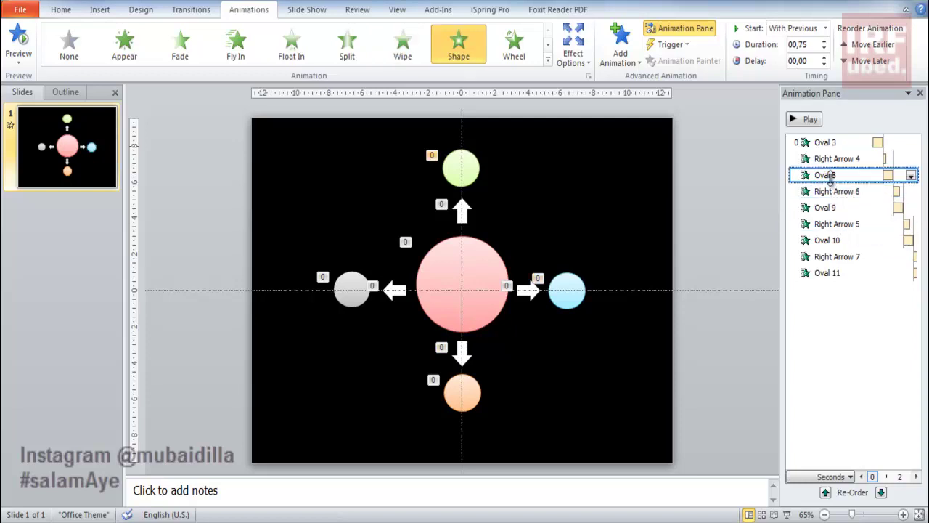
left_click(826, 29)
left_click(799, 66)
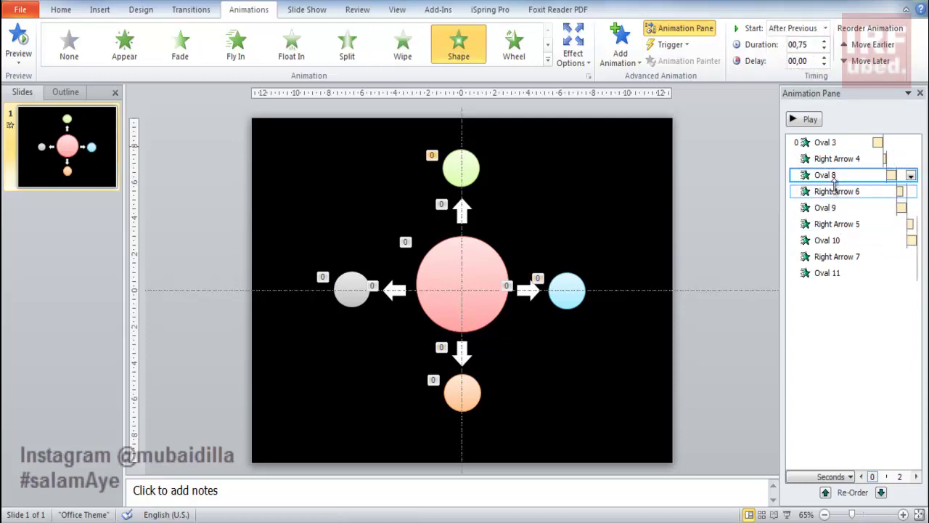
left_click(826, 207)
left_click(826, 28)
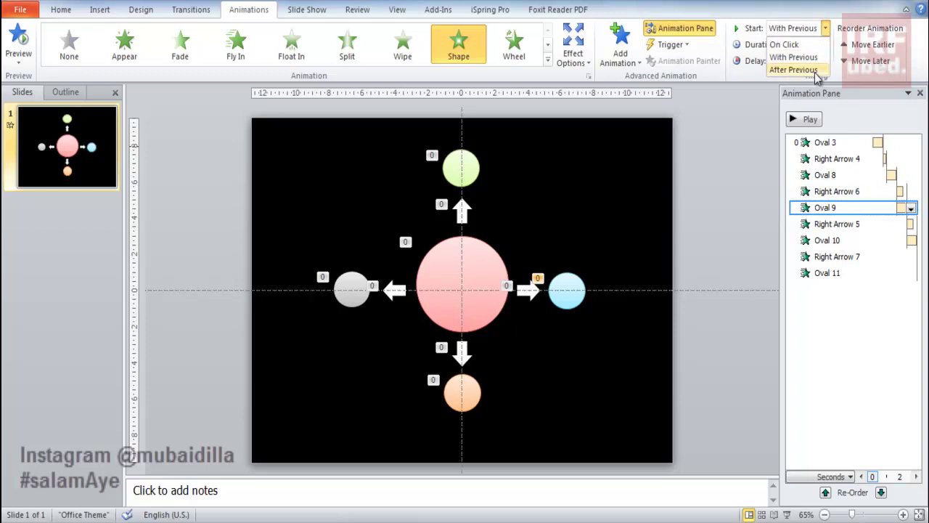
left_click(799, 68)
Step: Set Oval 10 and Oval 11 to start After Previous and play the sequence
left_click(835, 240)
left_click(826, 29)
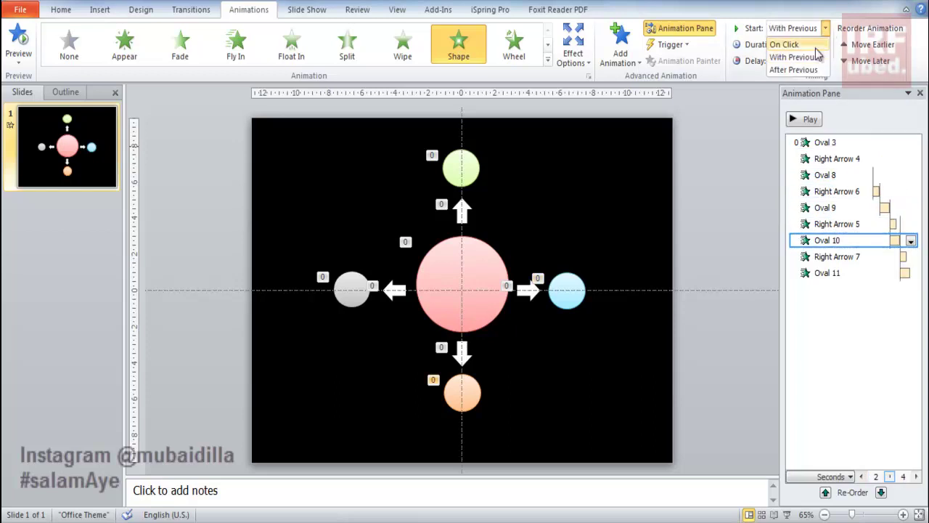
left_click(798, 69)
left_click(824, 274)
left_click(826, 28)
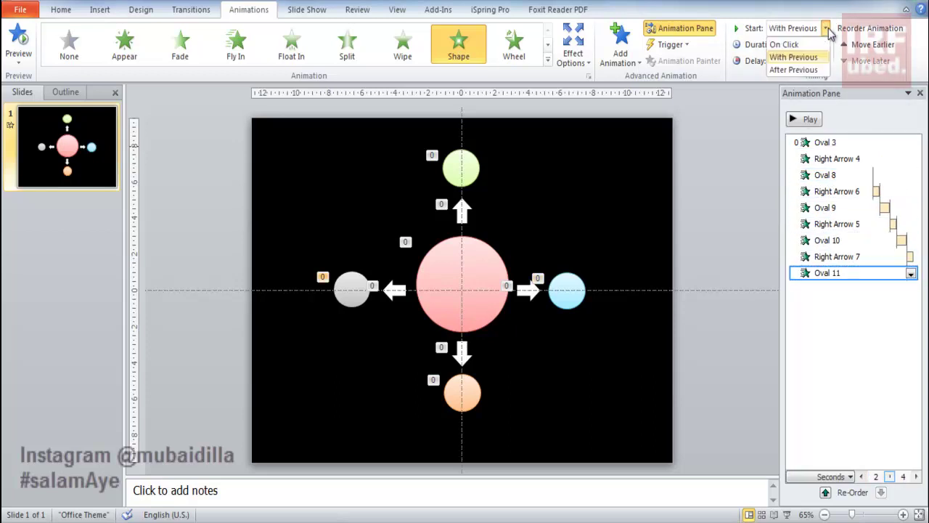
left_click(799, 69)
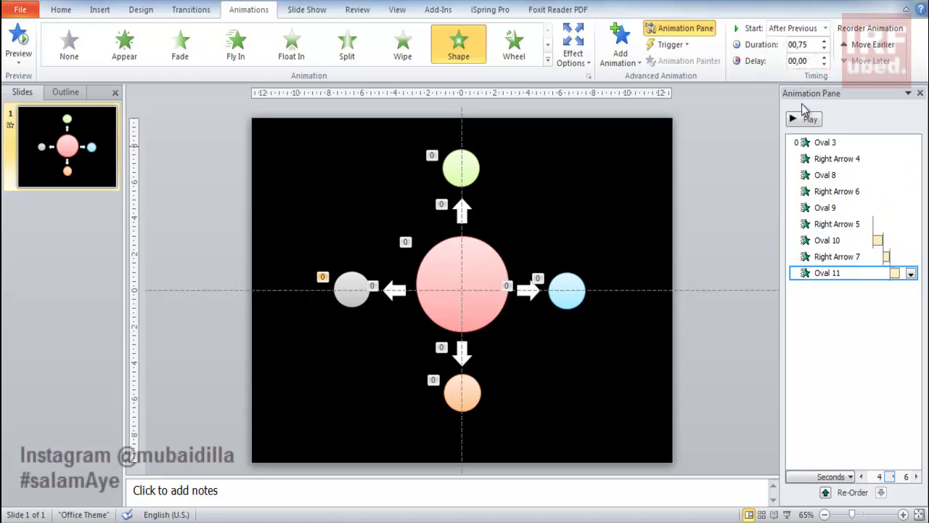
left_click(807, 120)
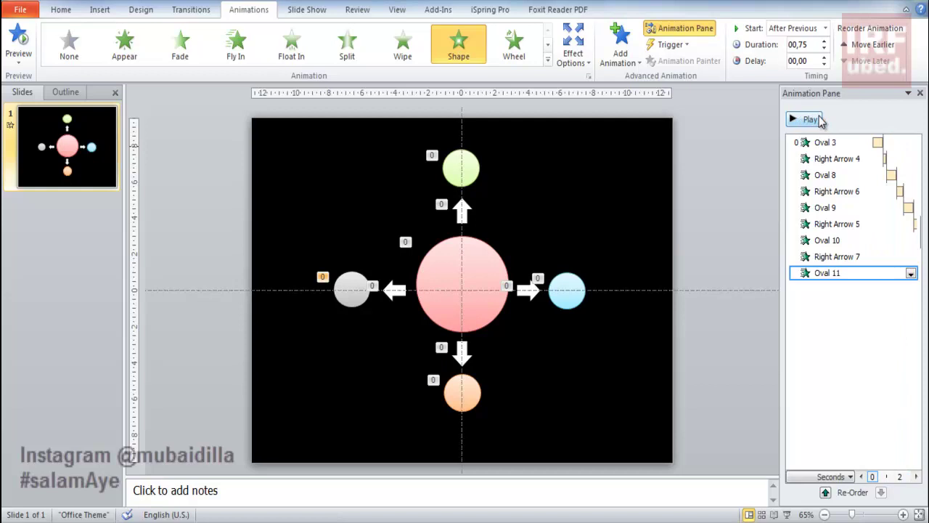
Step: Type HOBI into the central pink circle and grow the text to 36 pt
left_click(481, 268)
right_click(481, 268)
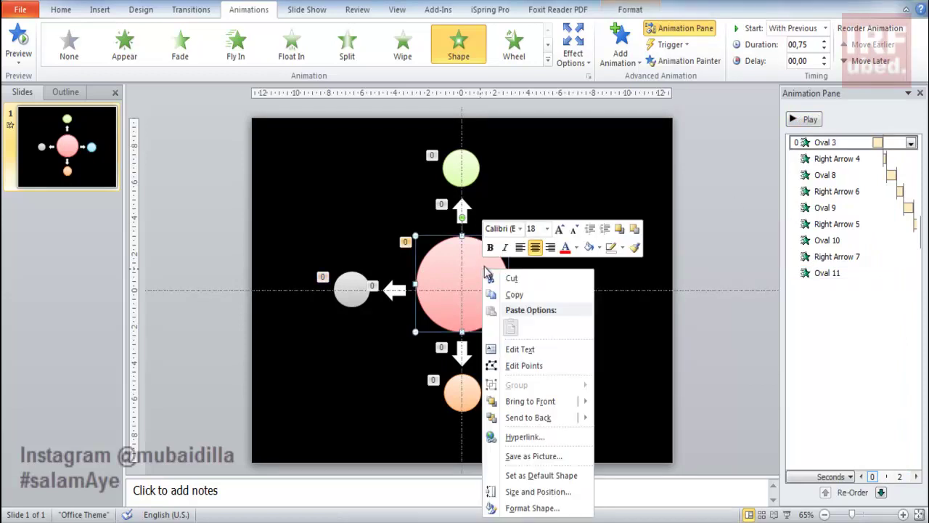
left_click(520, 352)
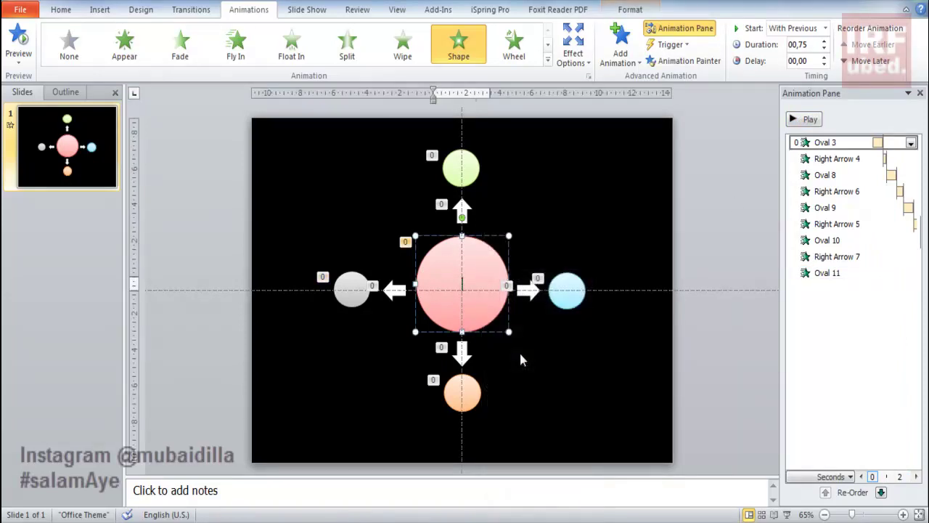
type("HOBI")
key("ctrl+a")
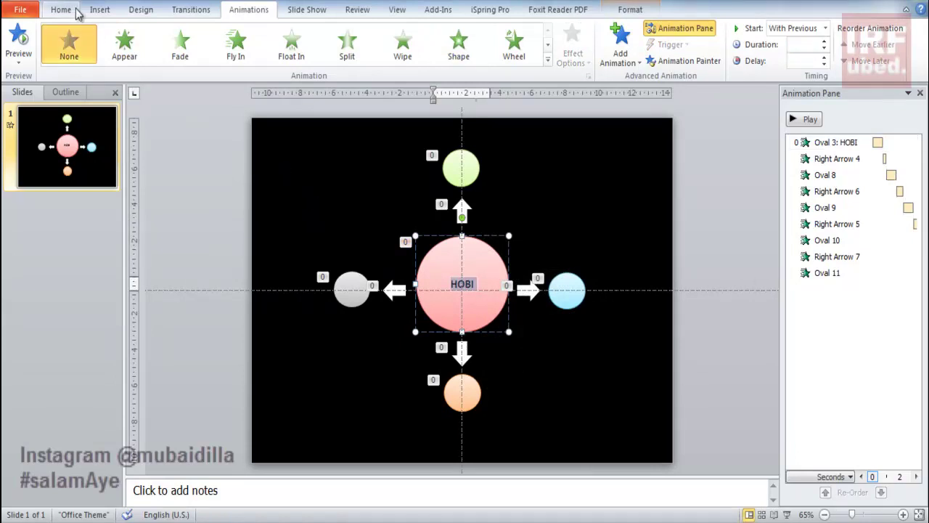
left_click(61, 10)
left_click(298, 34)
left_click(299, 34)
left_click(298, 34)
left_click(298, 34)
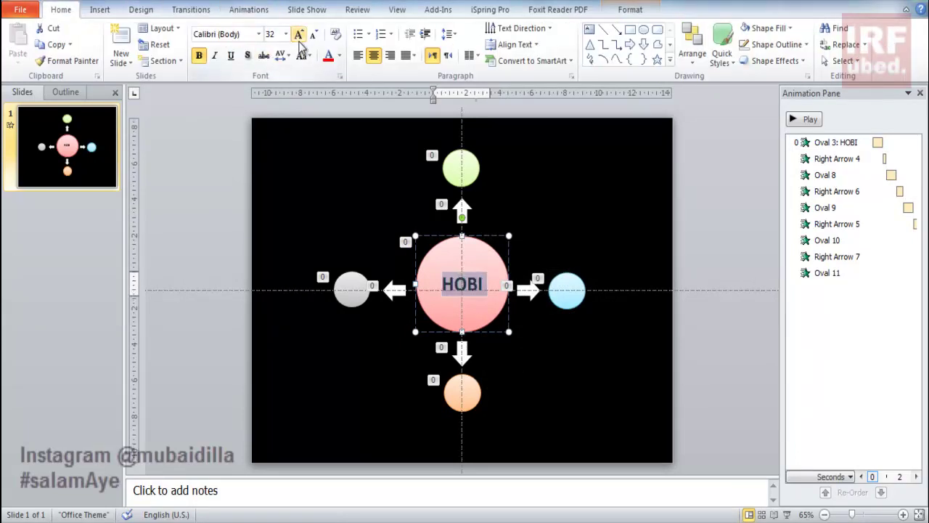
left_click(299, 34)
left_click(740, 186)
Step: Label the green circle A, the blue circle B and the orange circle C
left_click(469, 161)
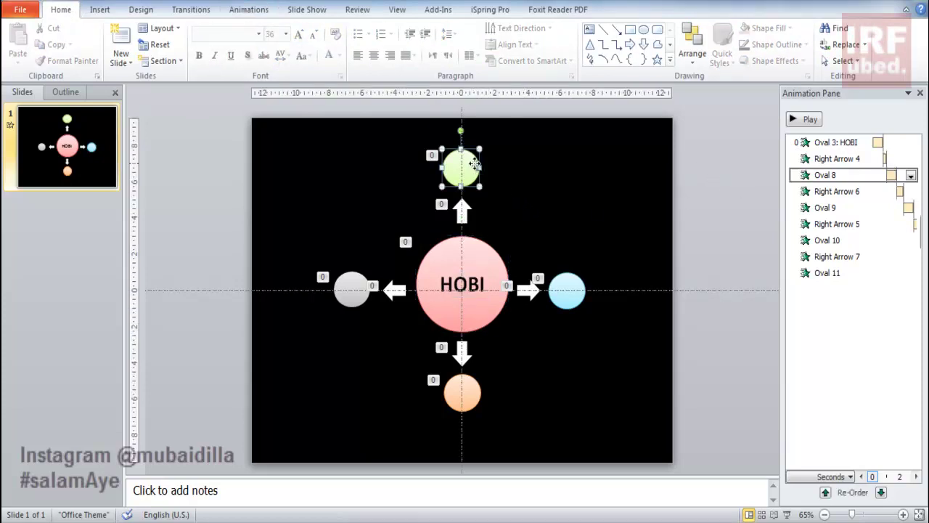
right_click(471, 160)
left_click(518, 245)
type("A")
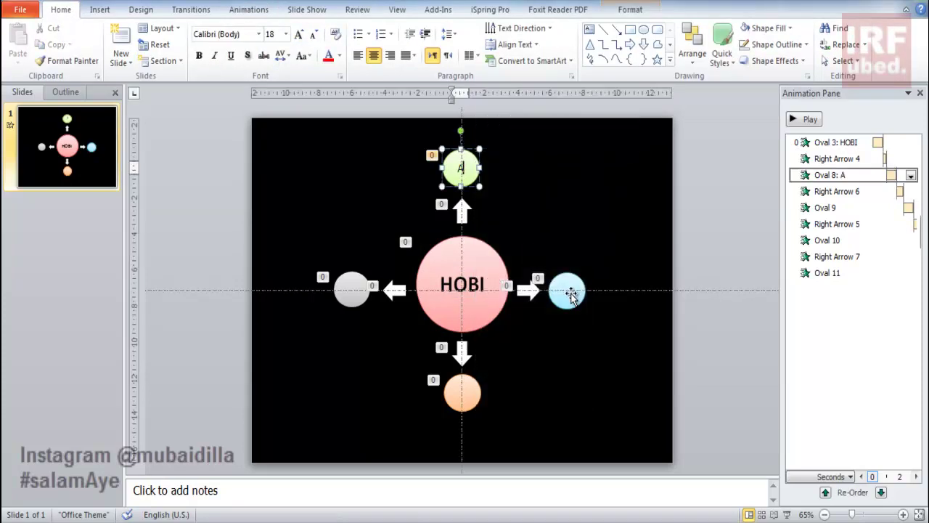
right_click(566, 289)
left_click(602, 114)
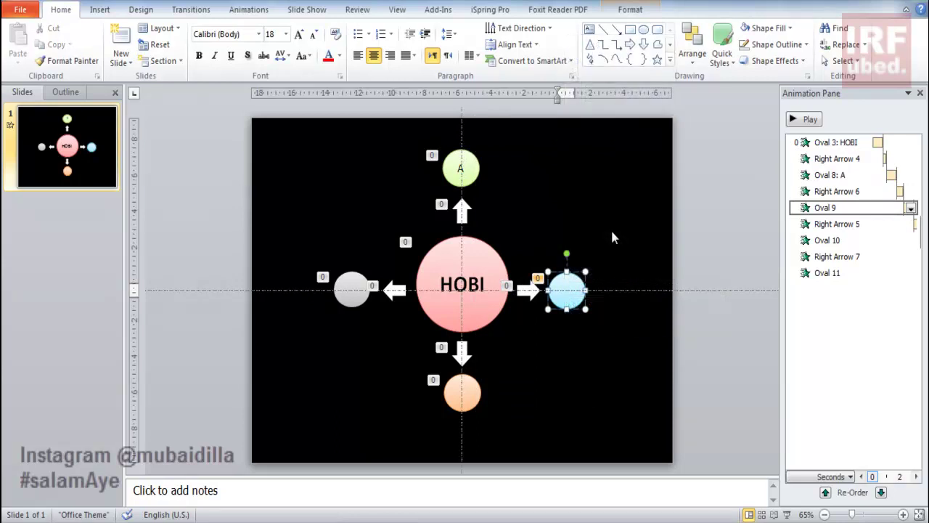
type("B")
right_click(456, 402)
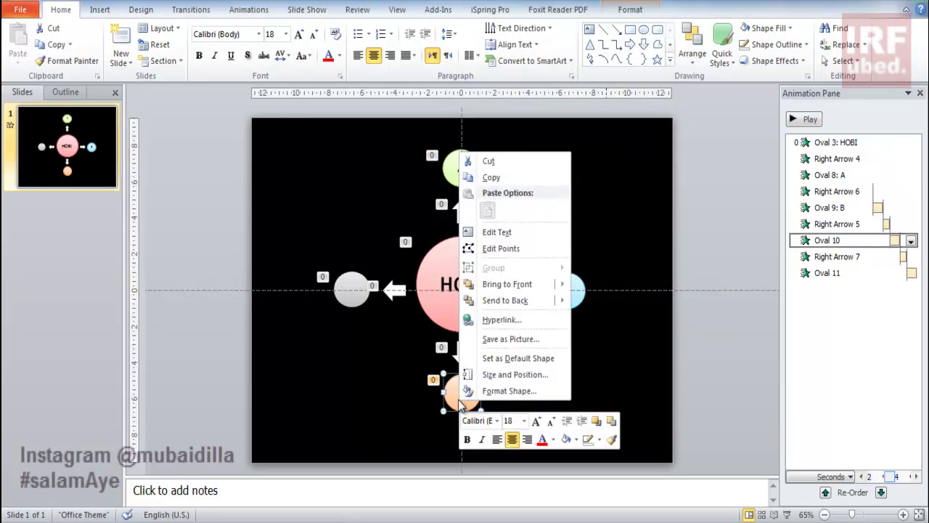
left_click(505, 234)
type("C")
Step: Label the grey circle D and preview the finished animation
right_click(340, 292)
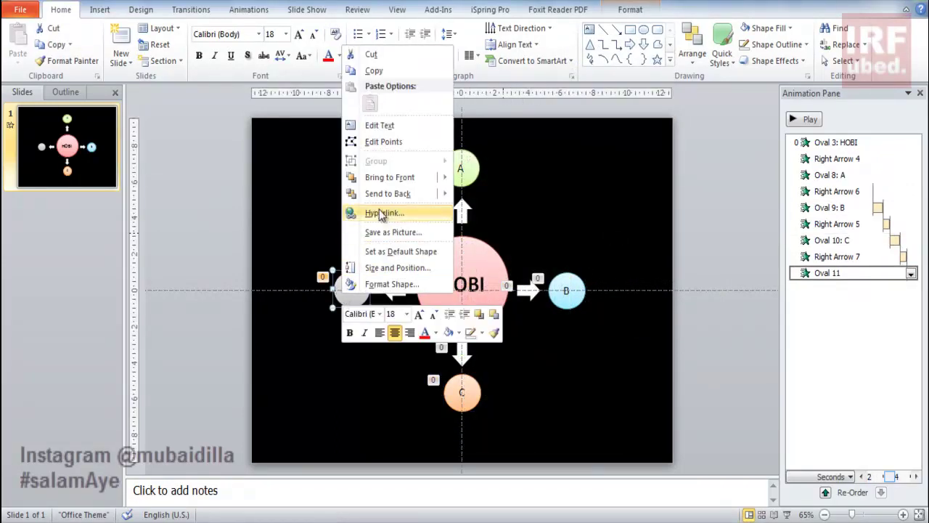
left_click(383, 142)
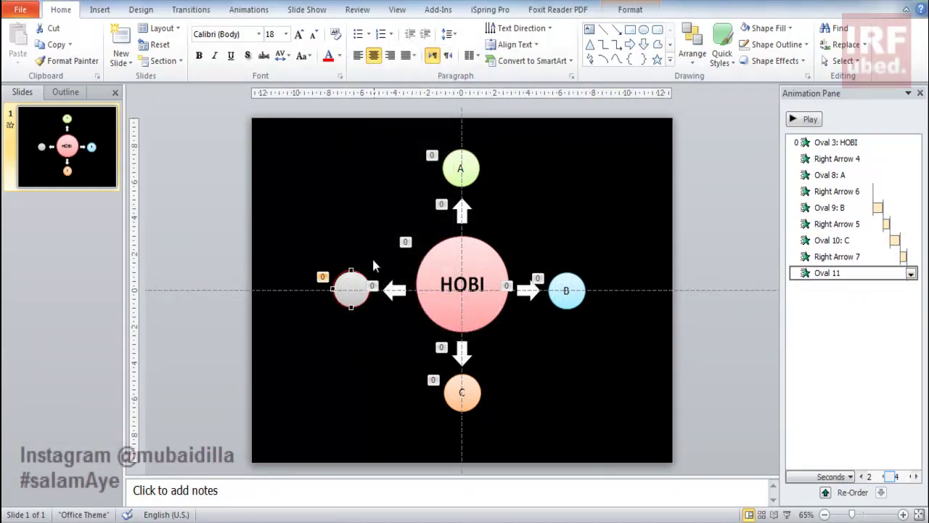
right_click(351, 280)
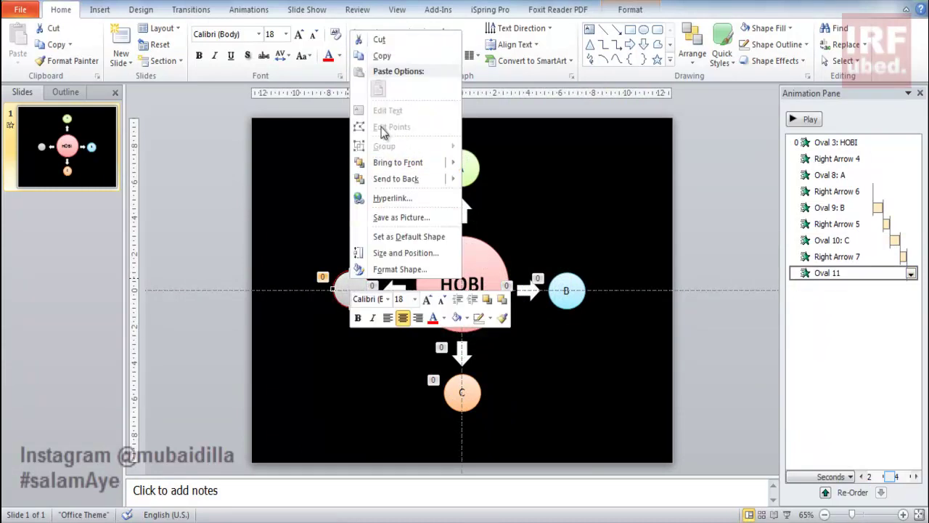
left_click(220, 177)
left_click(352, 286)
right_click(353, 287)
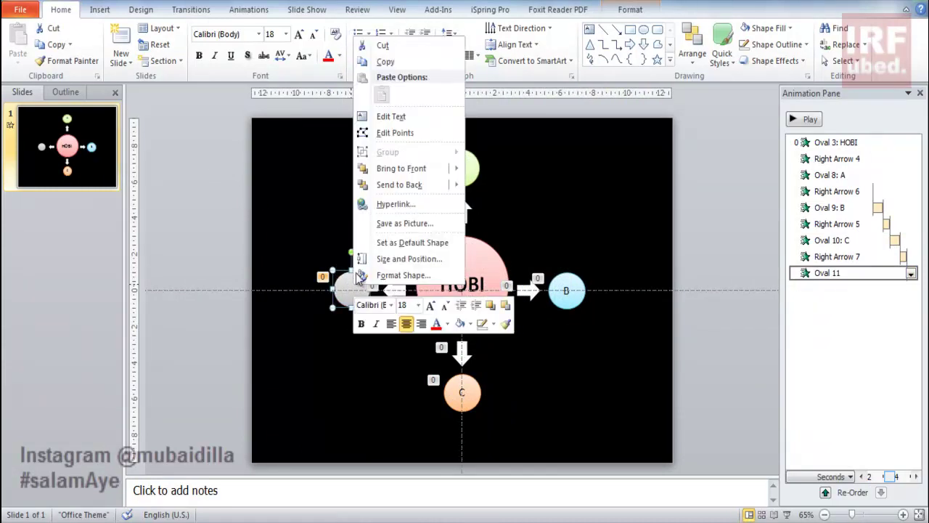
left_click(385, 118)
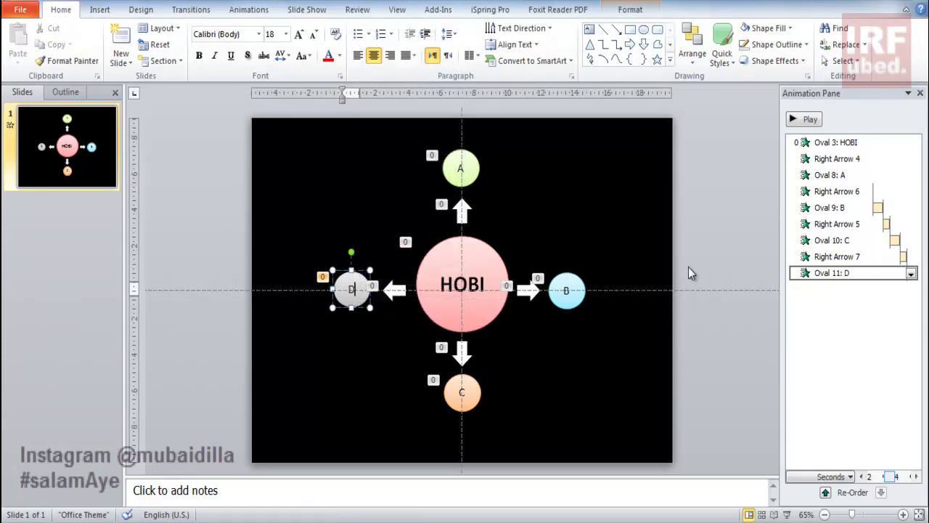
left_click(716, 192)
left_click(799, 119)
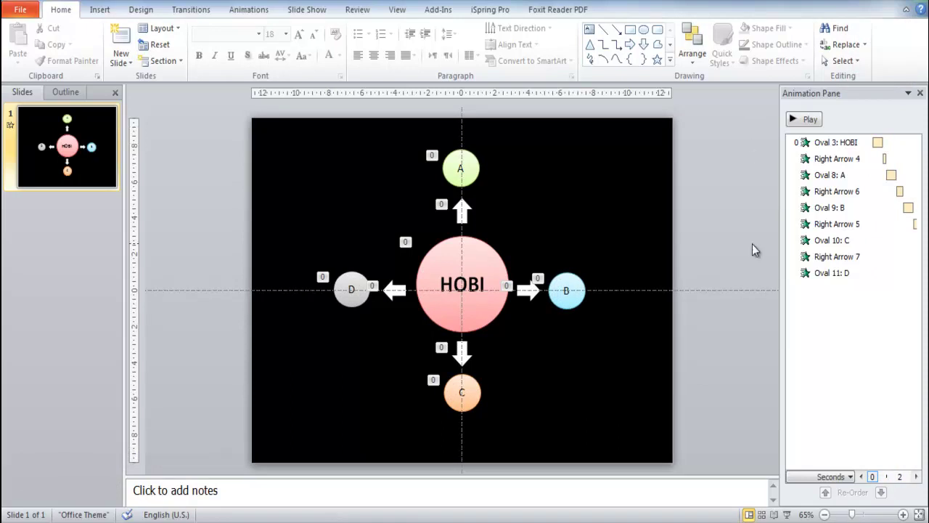
Step: Start the full-screen slide show from the status bar
left_click(788, 514)
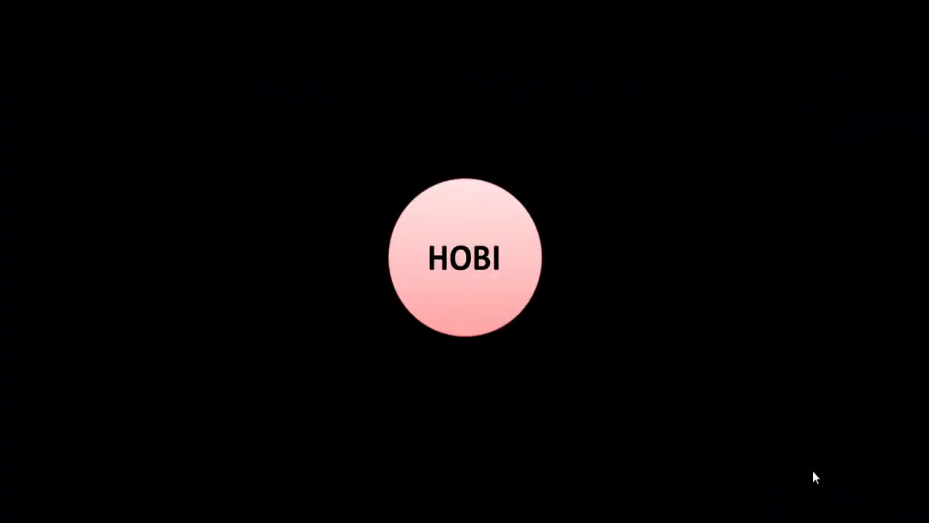